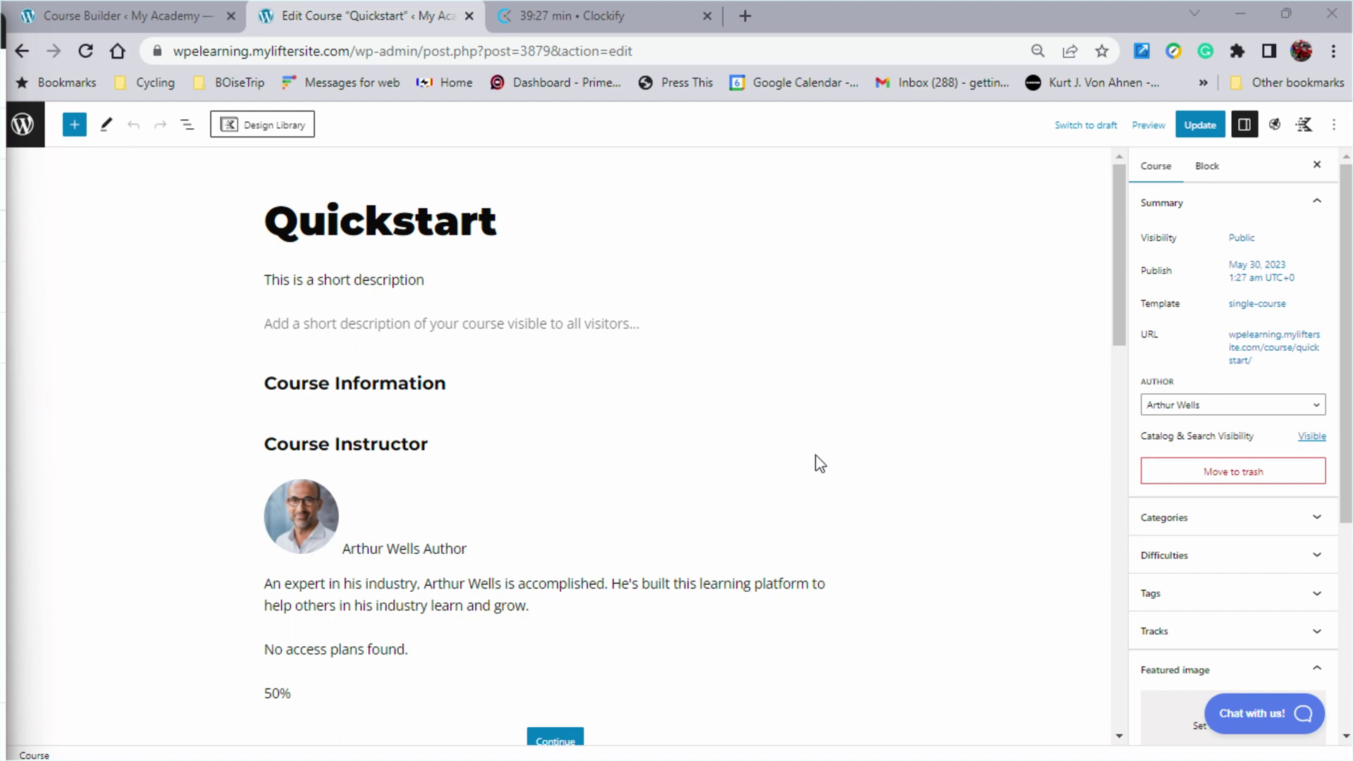
# Scroll down the Quickstart course edit screen to reach the Course Builder
pyautogui.scroll(-5, 1216, 574)
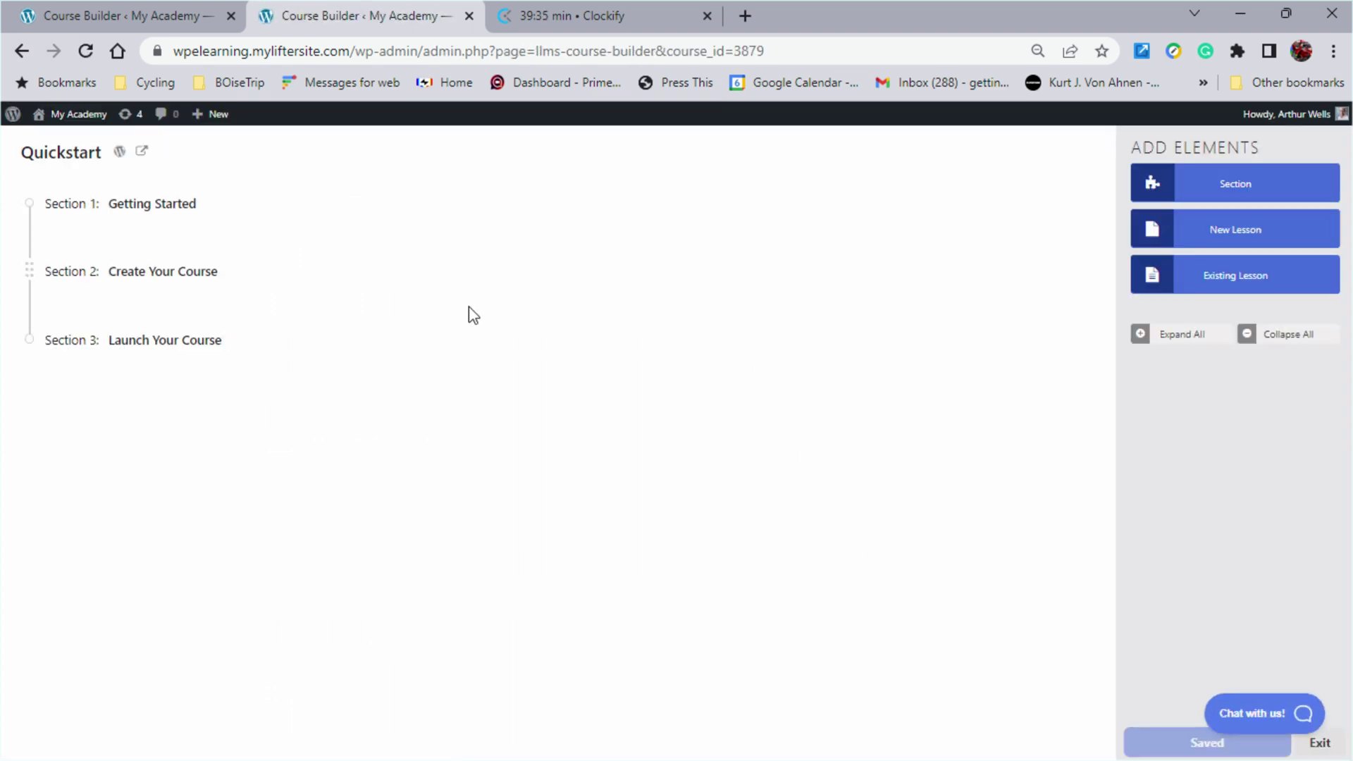
# Expand Section 1 and open the What is LifterLMS Quiz under Lesson 1
pyautogui.click(210, 204)
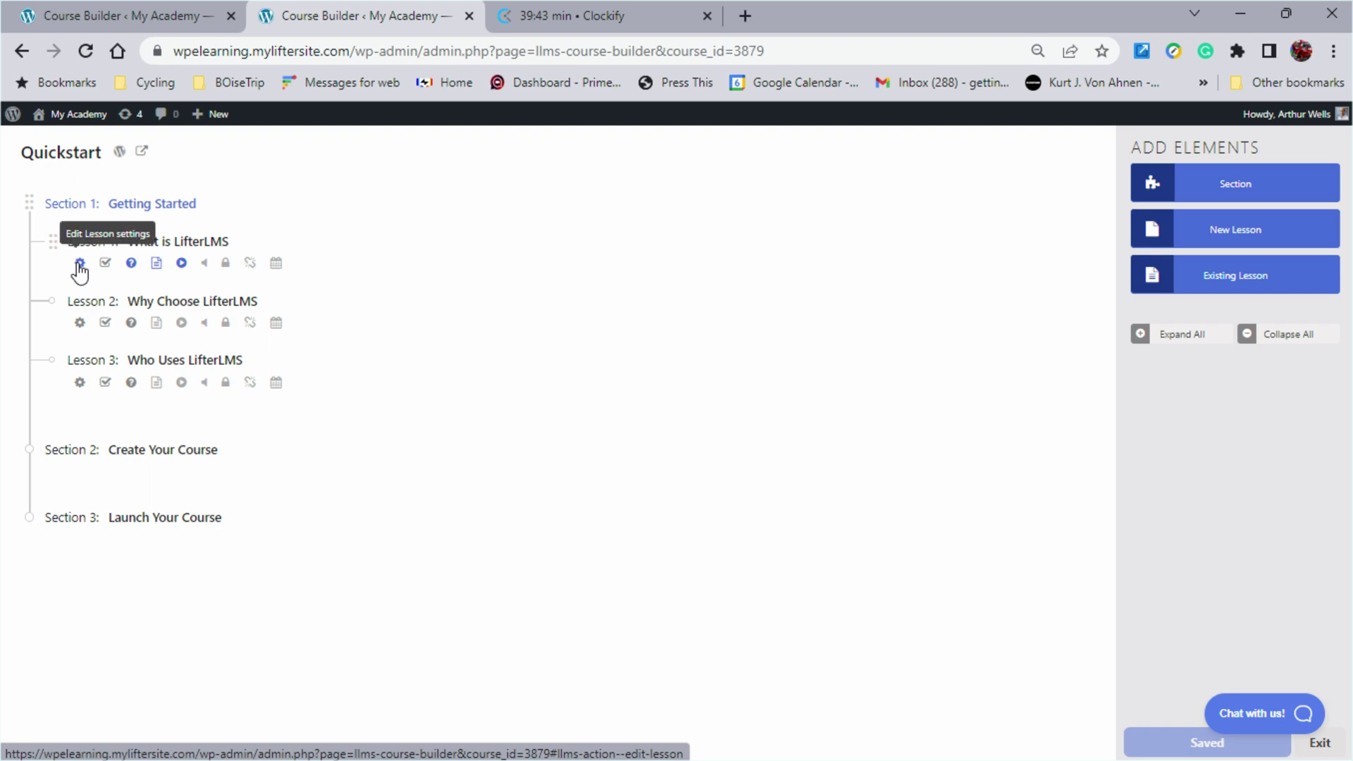
pyautogui.click(133, 264)
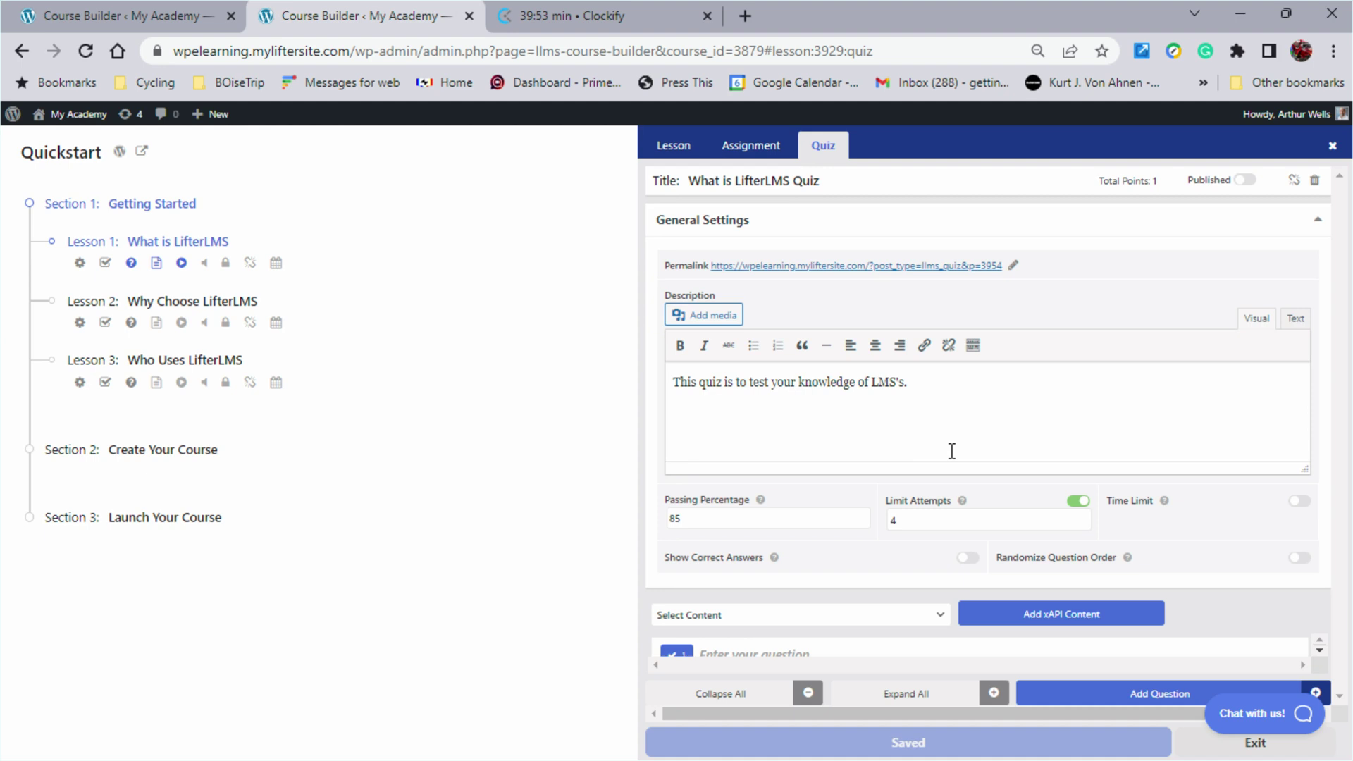
# Zoom the browser out to about 67% so the quiz editor fits on screen
pyautogui.hotkey('ctrl', '-')
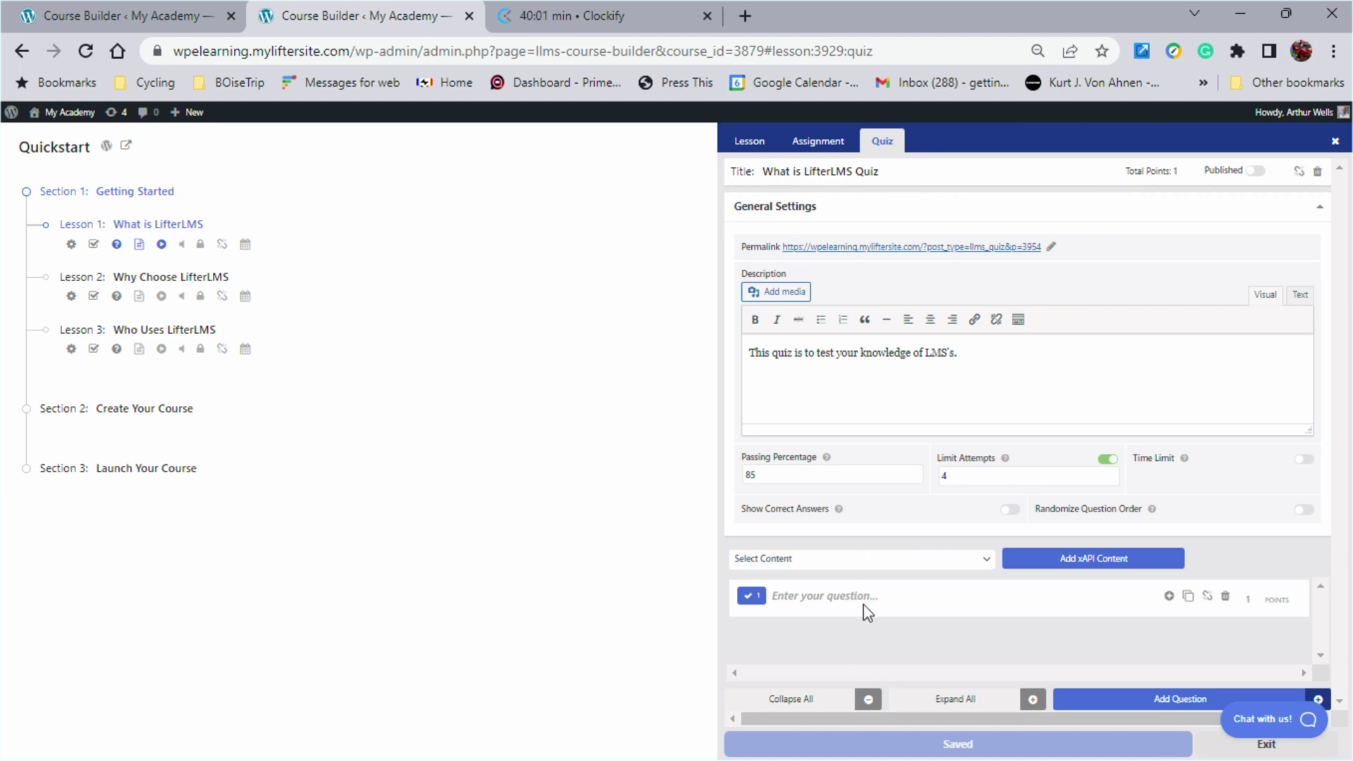
pyautogui.hotkey('ctrl', '+')
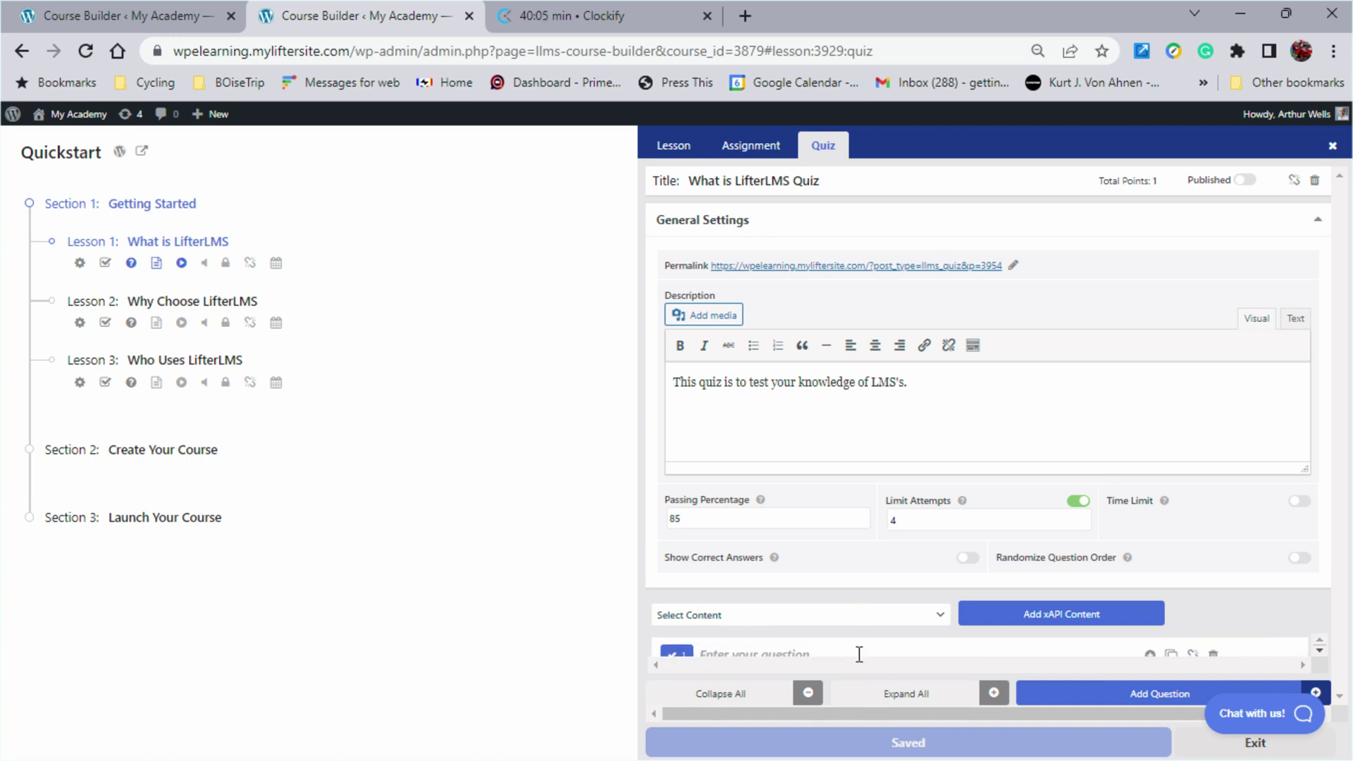
pyautogui.hotkey('ctrl', '-')
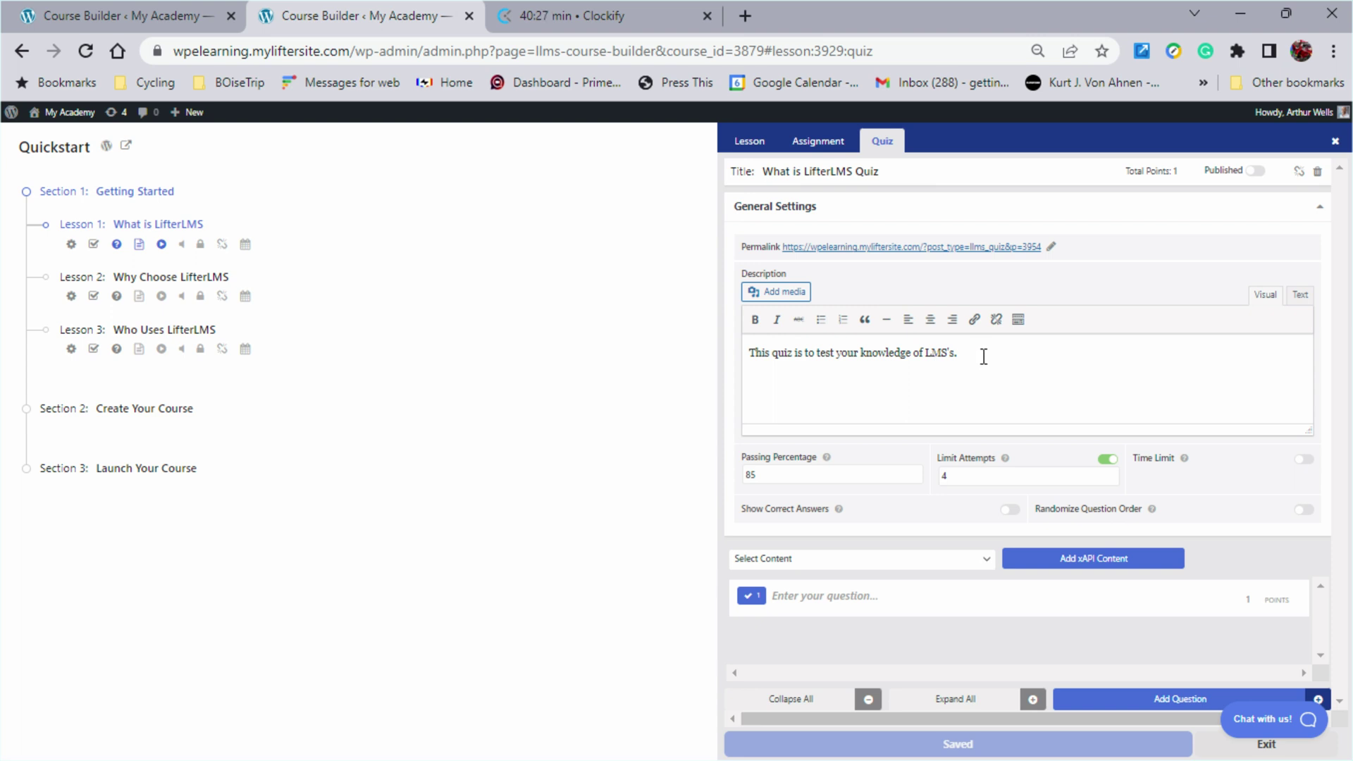
# Change the passing percentage from 85 to 70 and turn off the attempt limit
pyautogui.moveTo(765, 481); pyautogui.dragTo(739, 474)
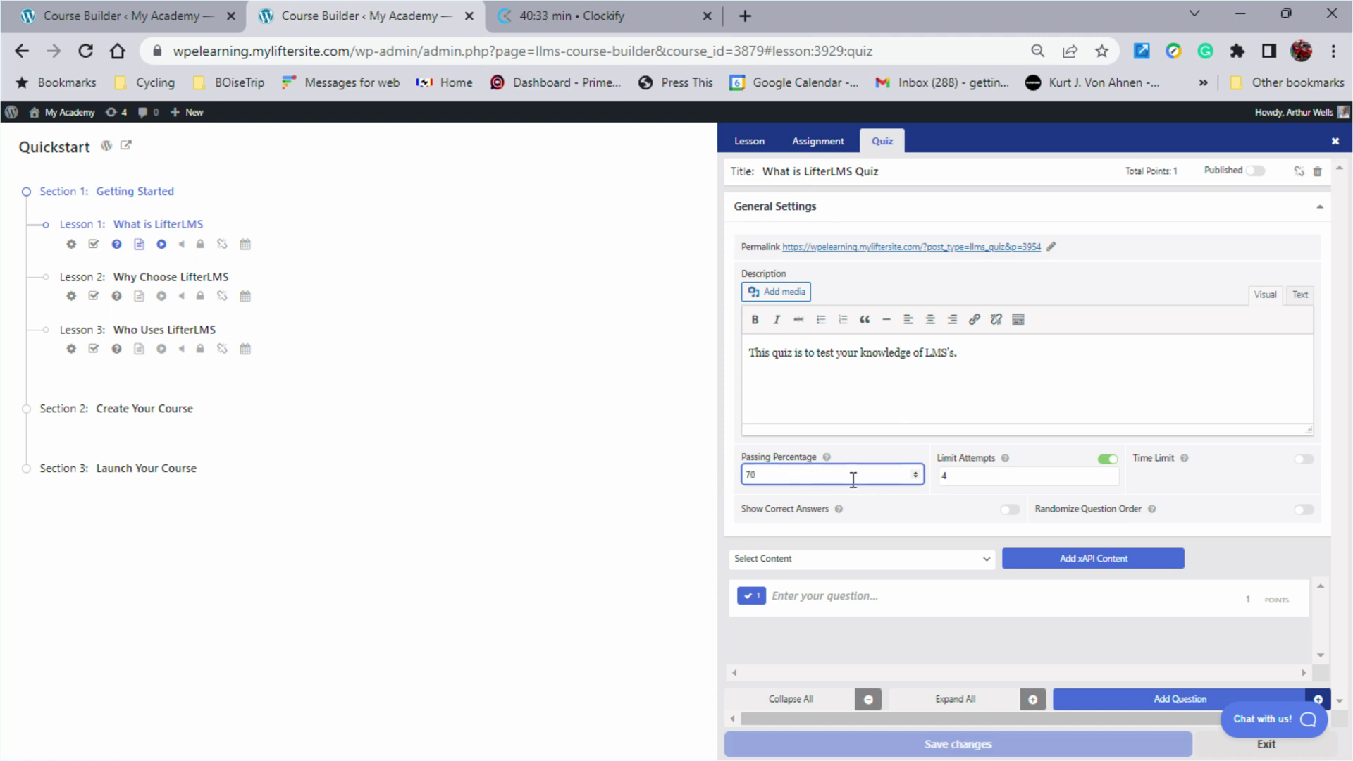
pyautogui.click(1109, 462)
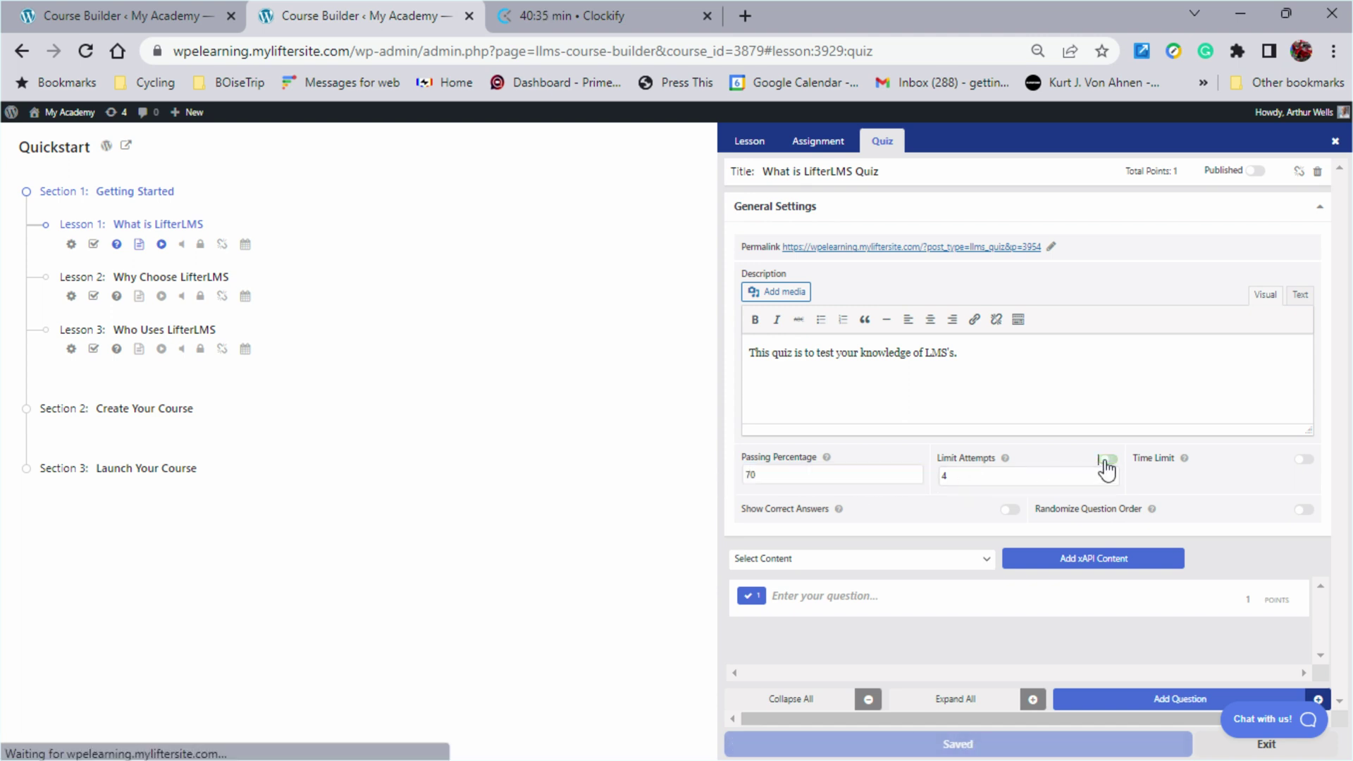
pyautogui.click(1110, 463)
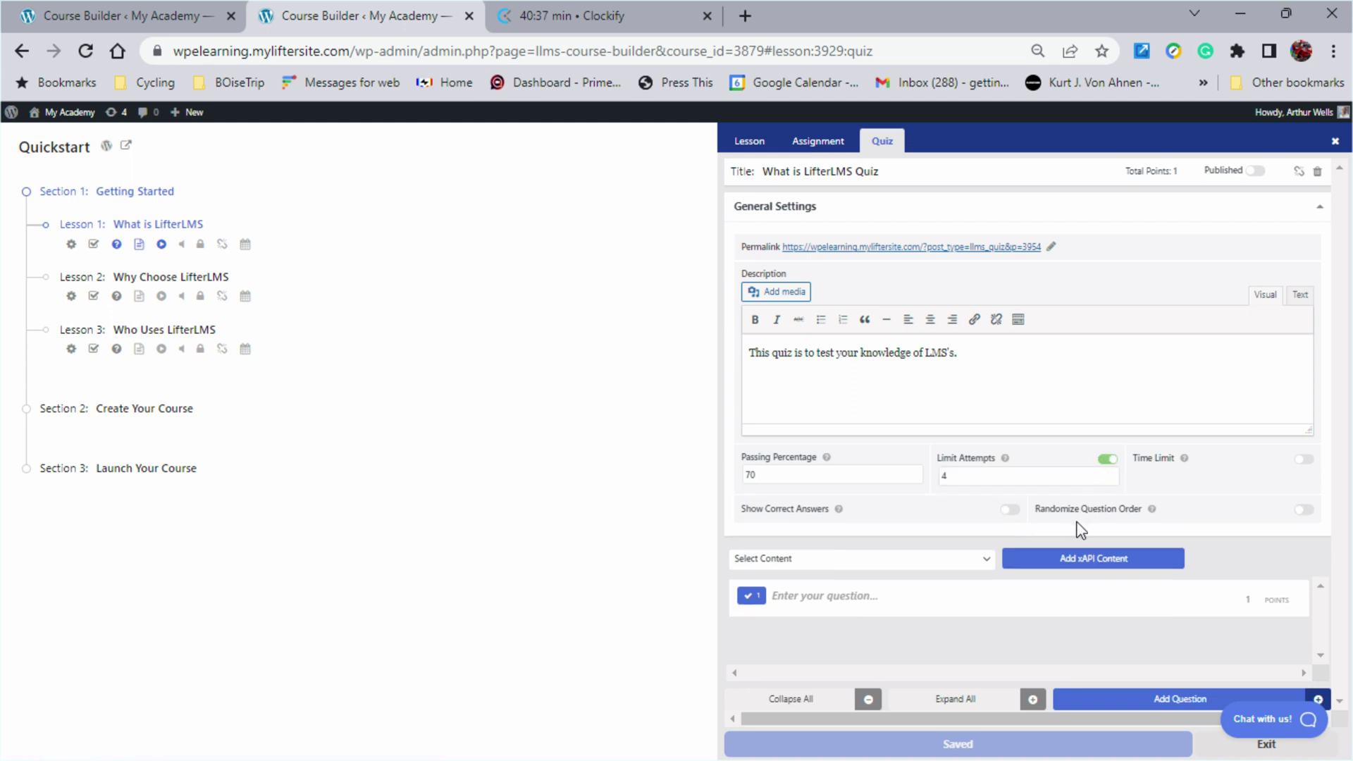
pyautogui.click(1112, 479)
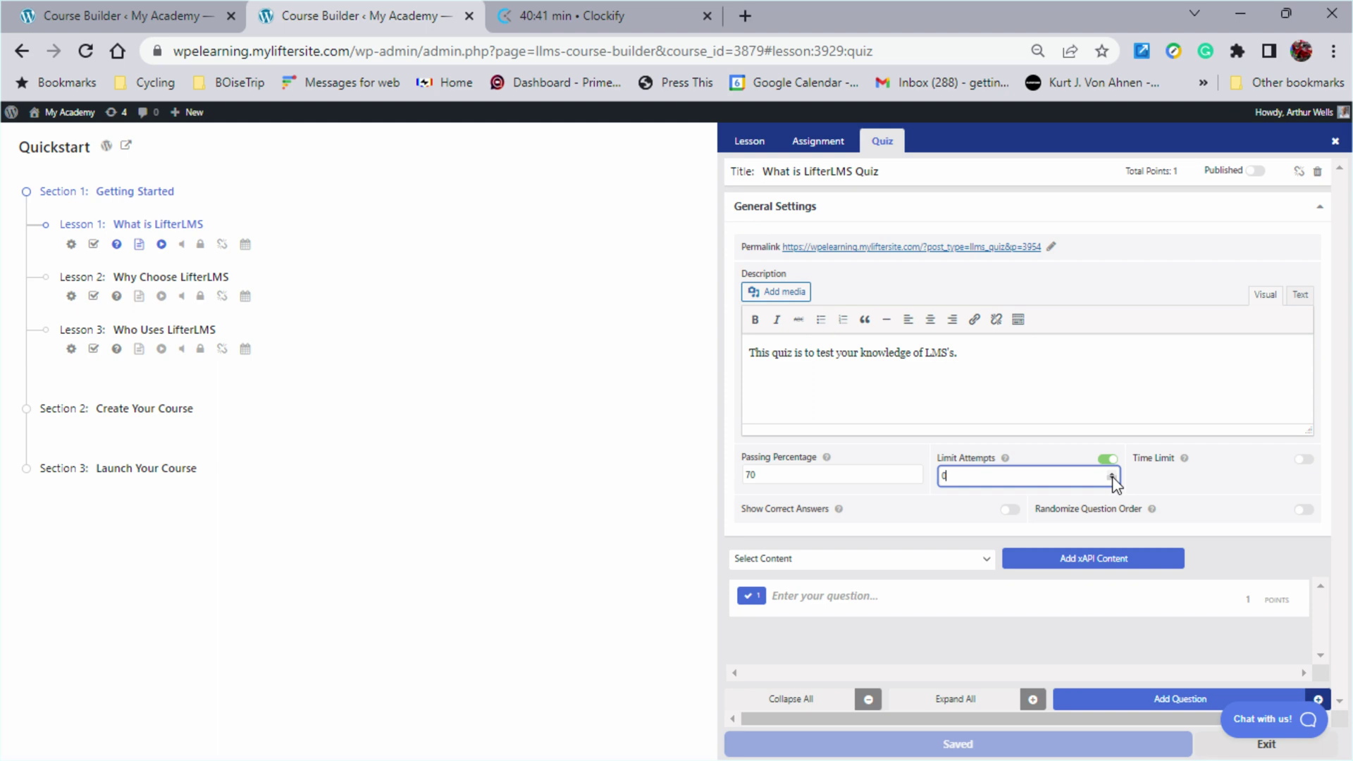
pyautogui.click(1112, 479)
pyautogui.click(1109, 462)
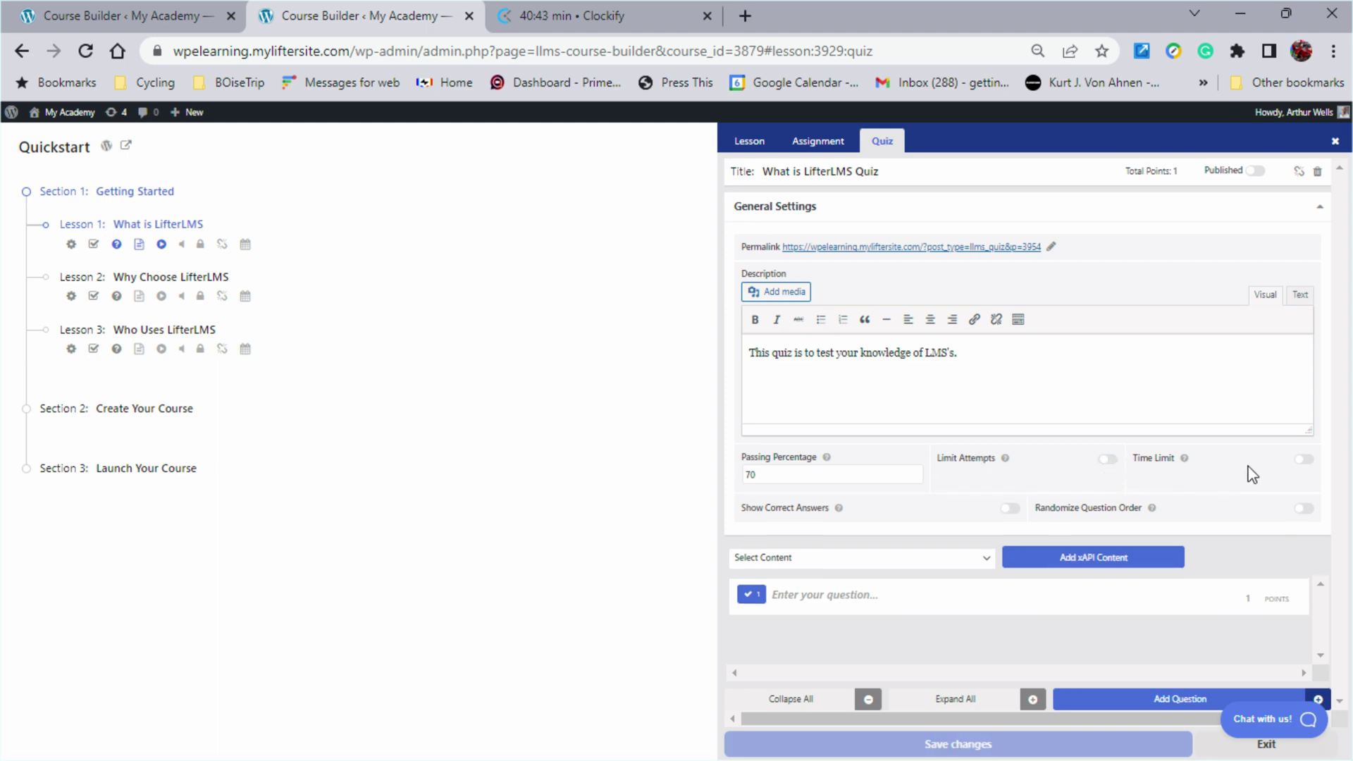
# Try the Time Limit, Show Correct Answers and Randomize toggles, leaving all three off
pyautogui.click(1310, 461)
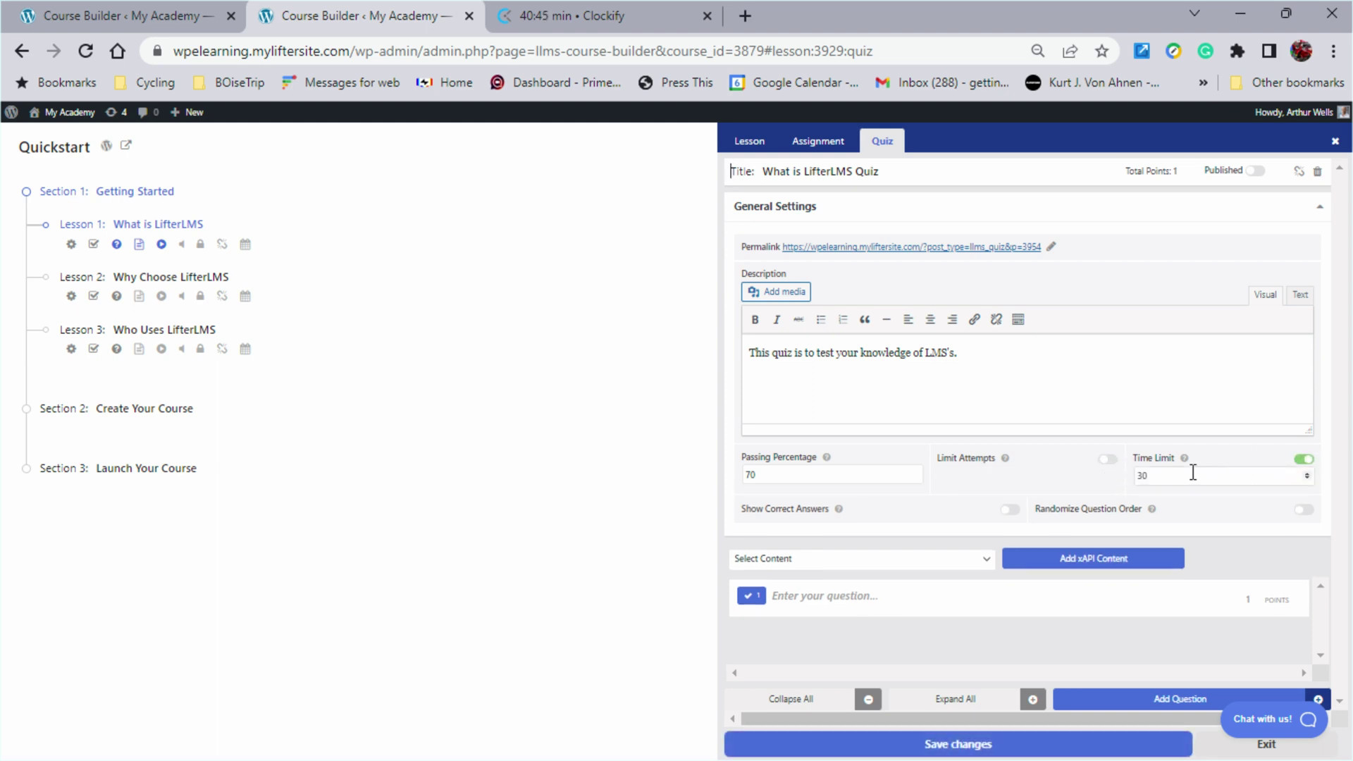
pyautogui.click(1303, 461)
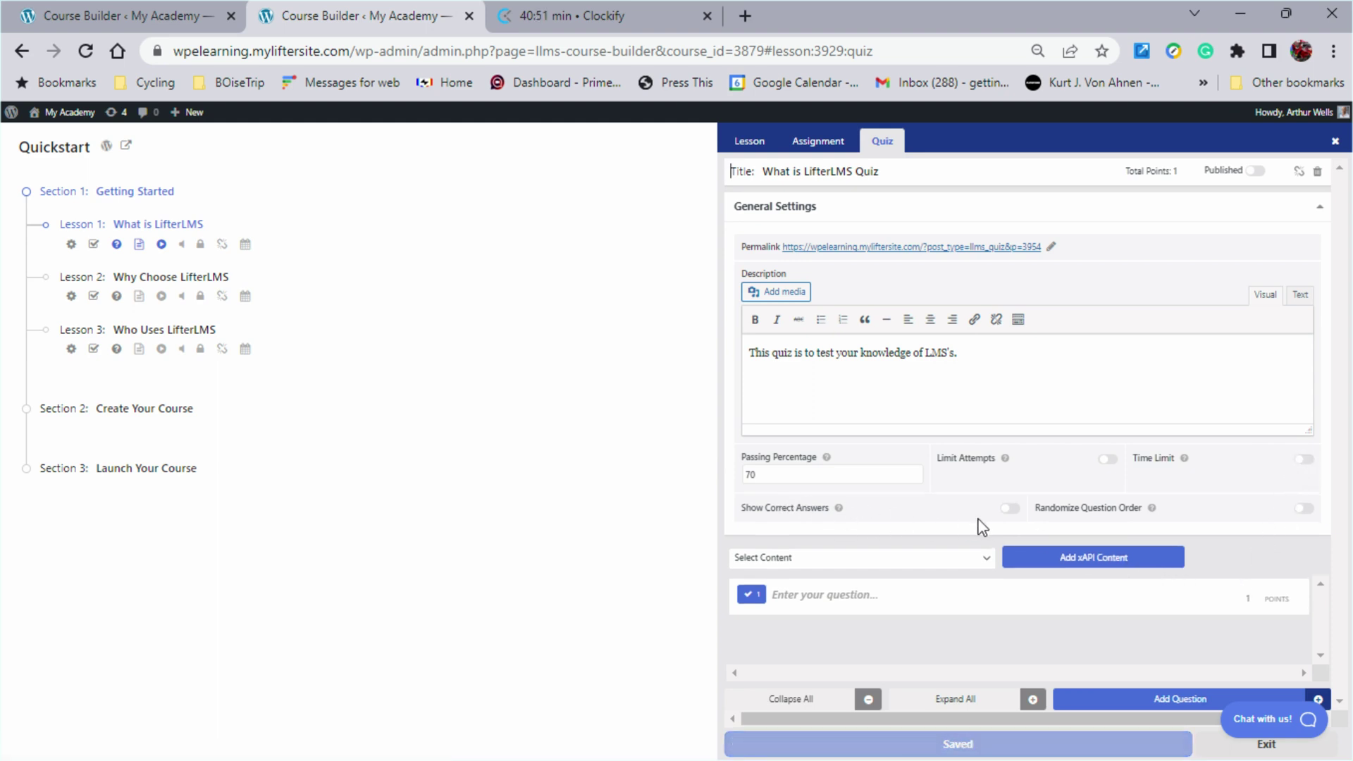
pyautogui.click(1013, 509)
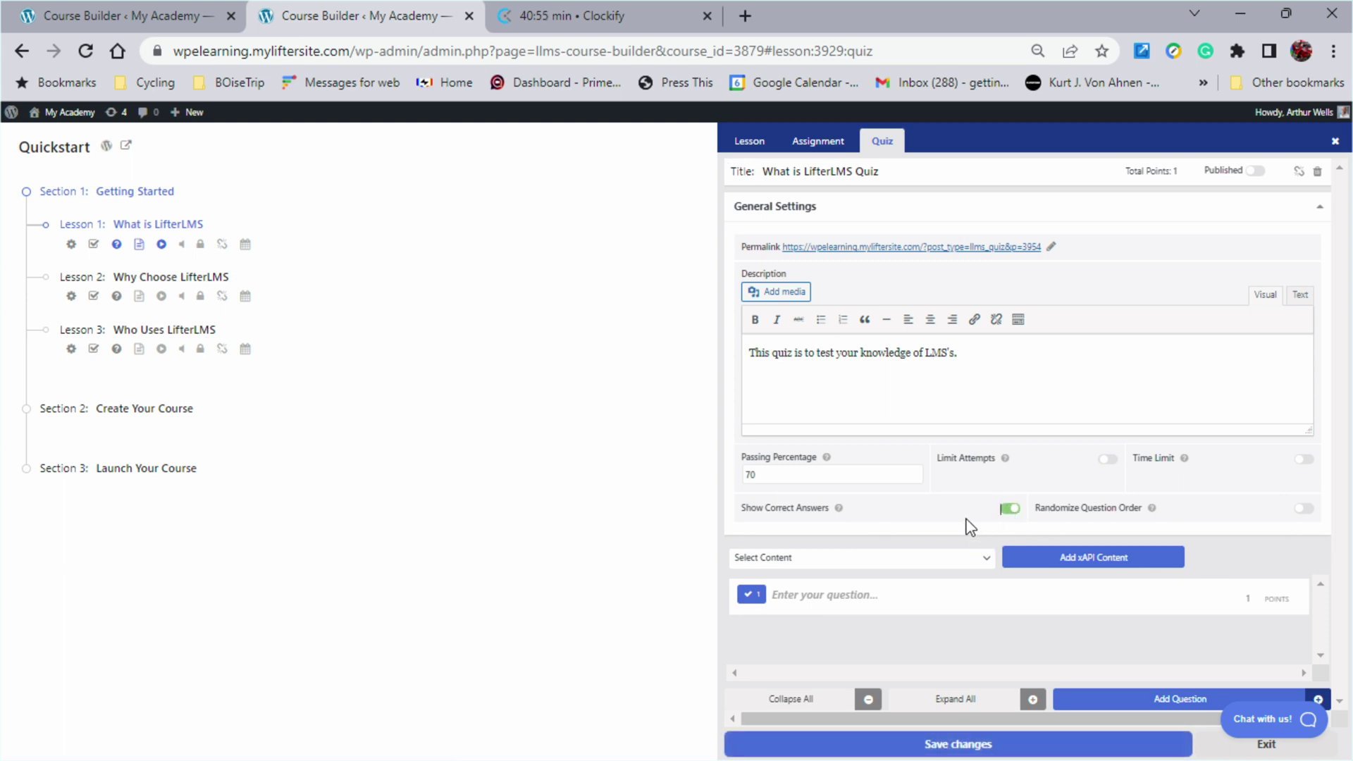
pyautogui.click(1012, 509)
pyautogui.click(1306, 510)
pyautogui.click(1304, 509)
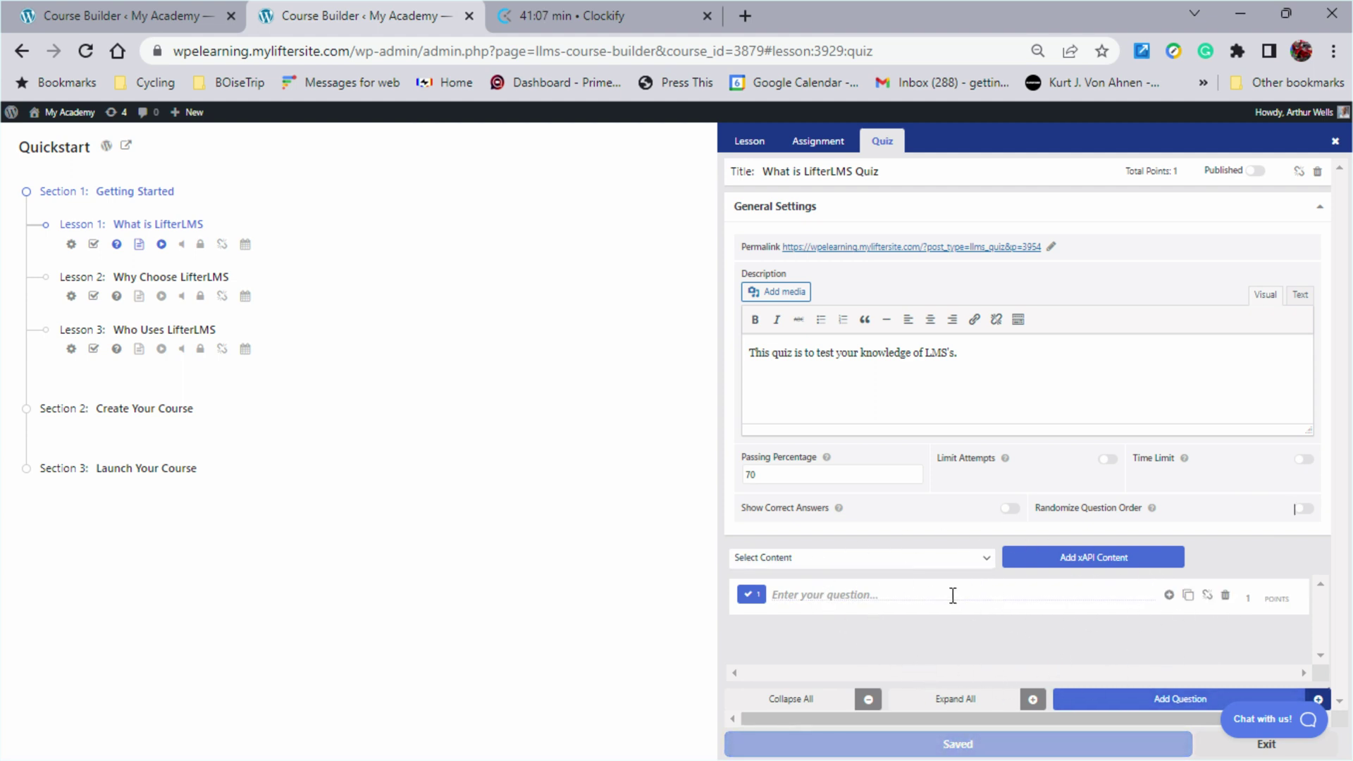
# Bring up the question-type chooser with Add Question
pyautogui.click(1173, 699)
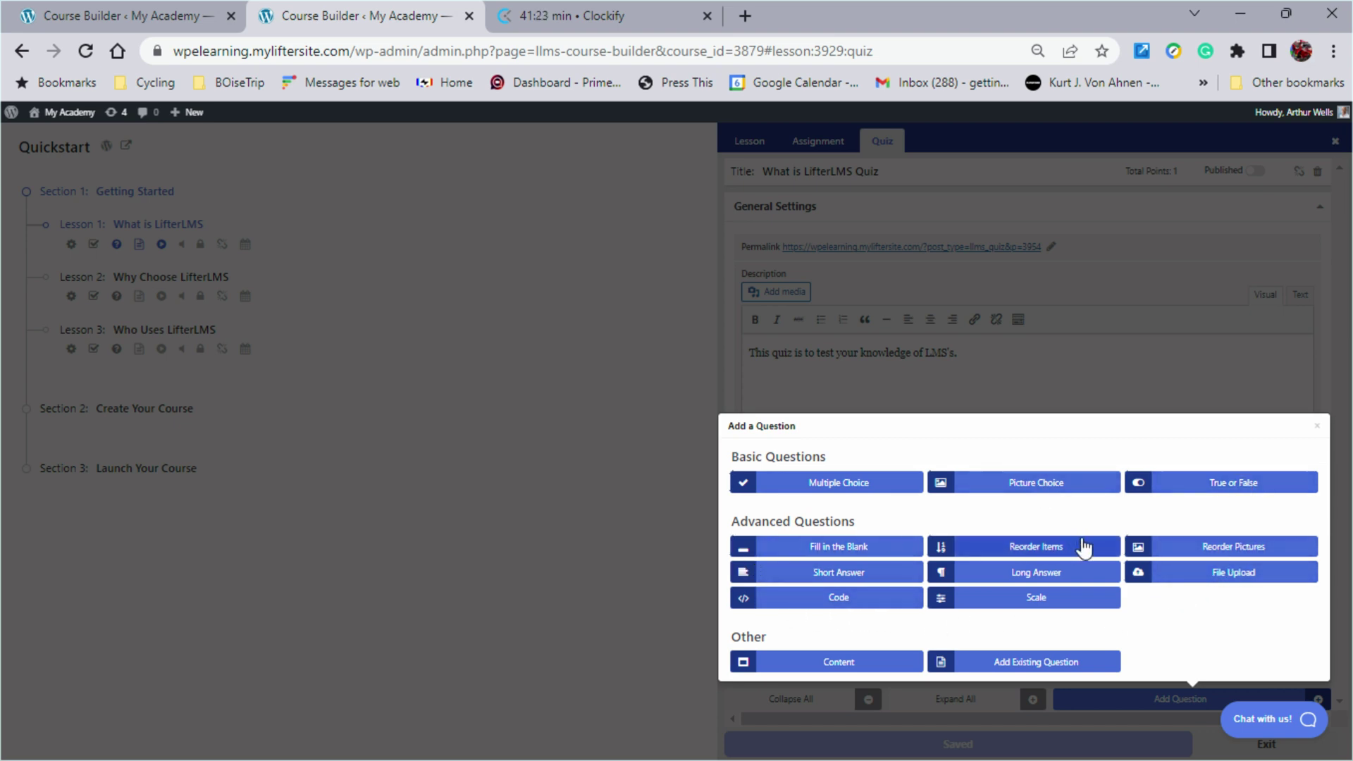
# Add a Multiple Choice question and enter its question text starting 'What is the be…'
pyautogui.click(816, 485)
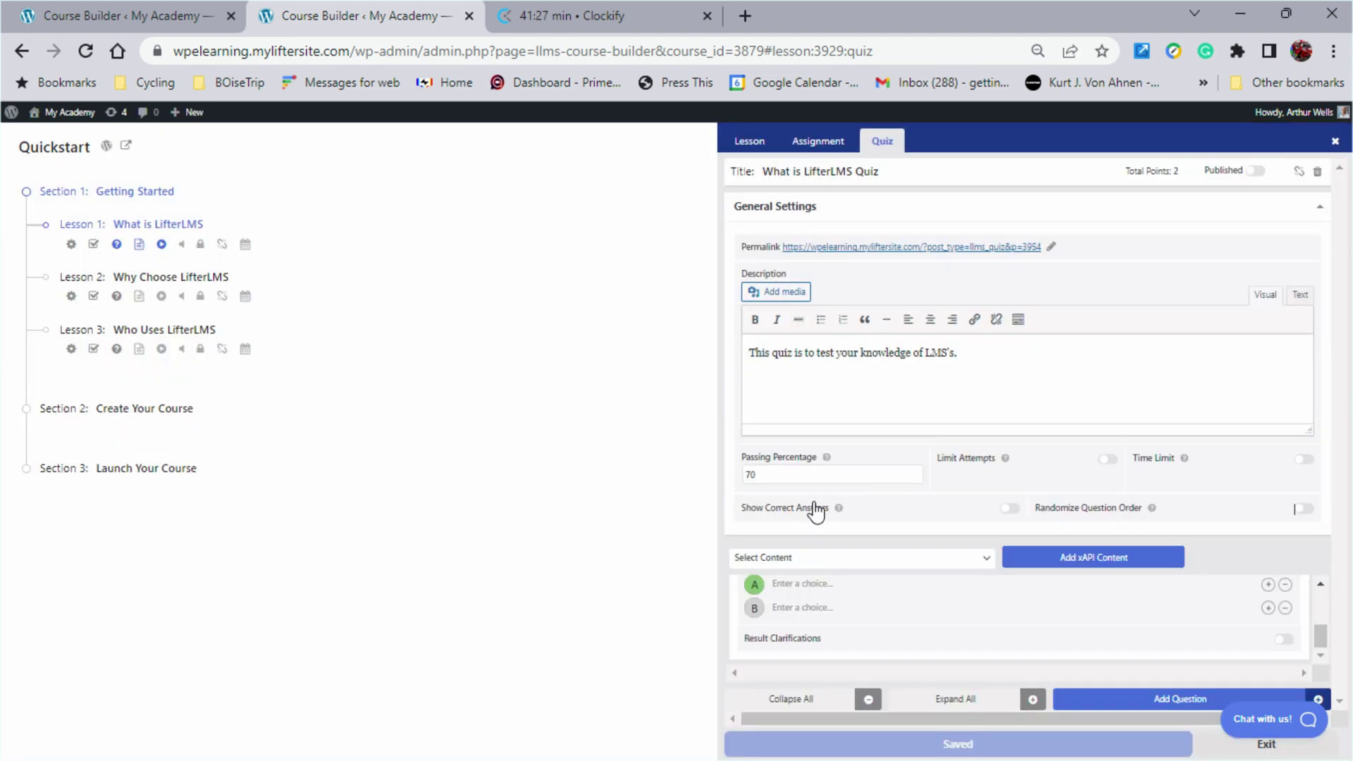
pyautogui.scroll(3, 881, 616)
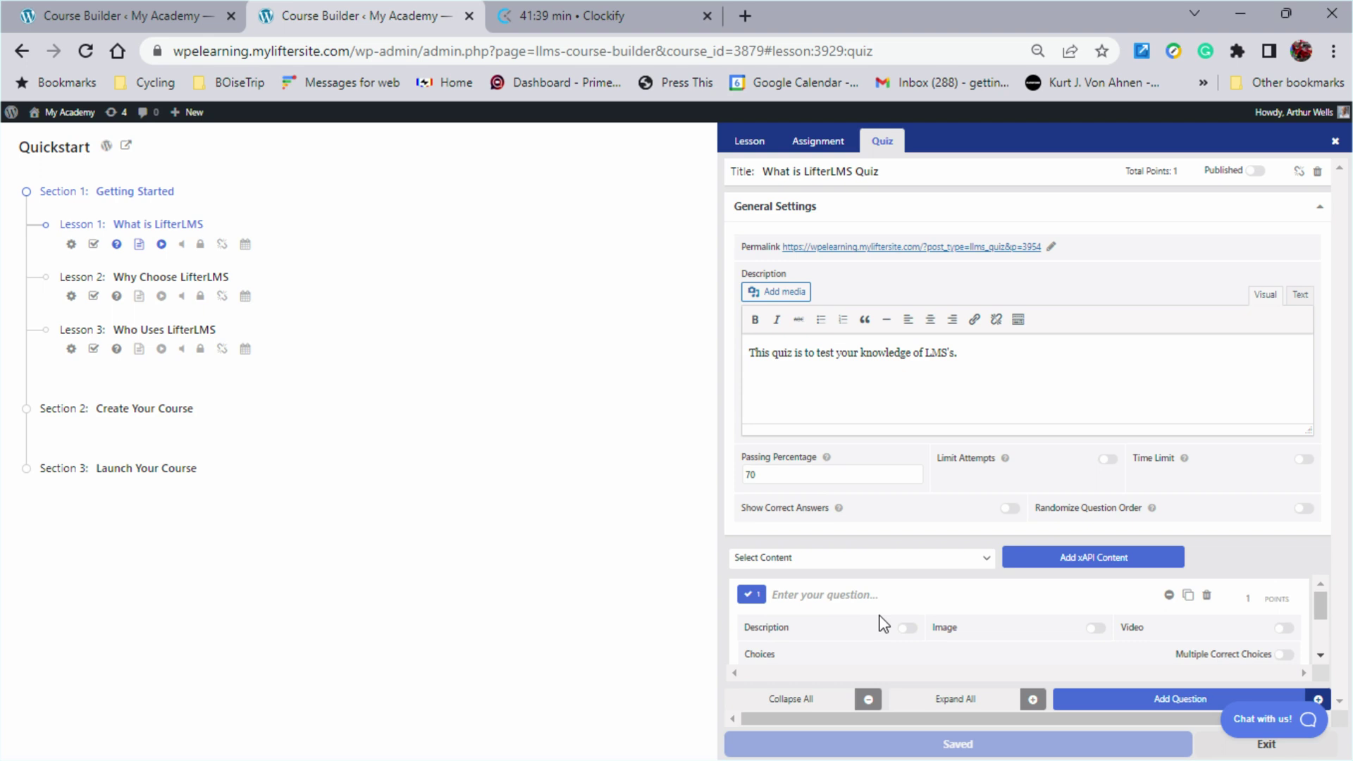
pyautogui.click(825, 594)
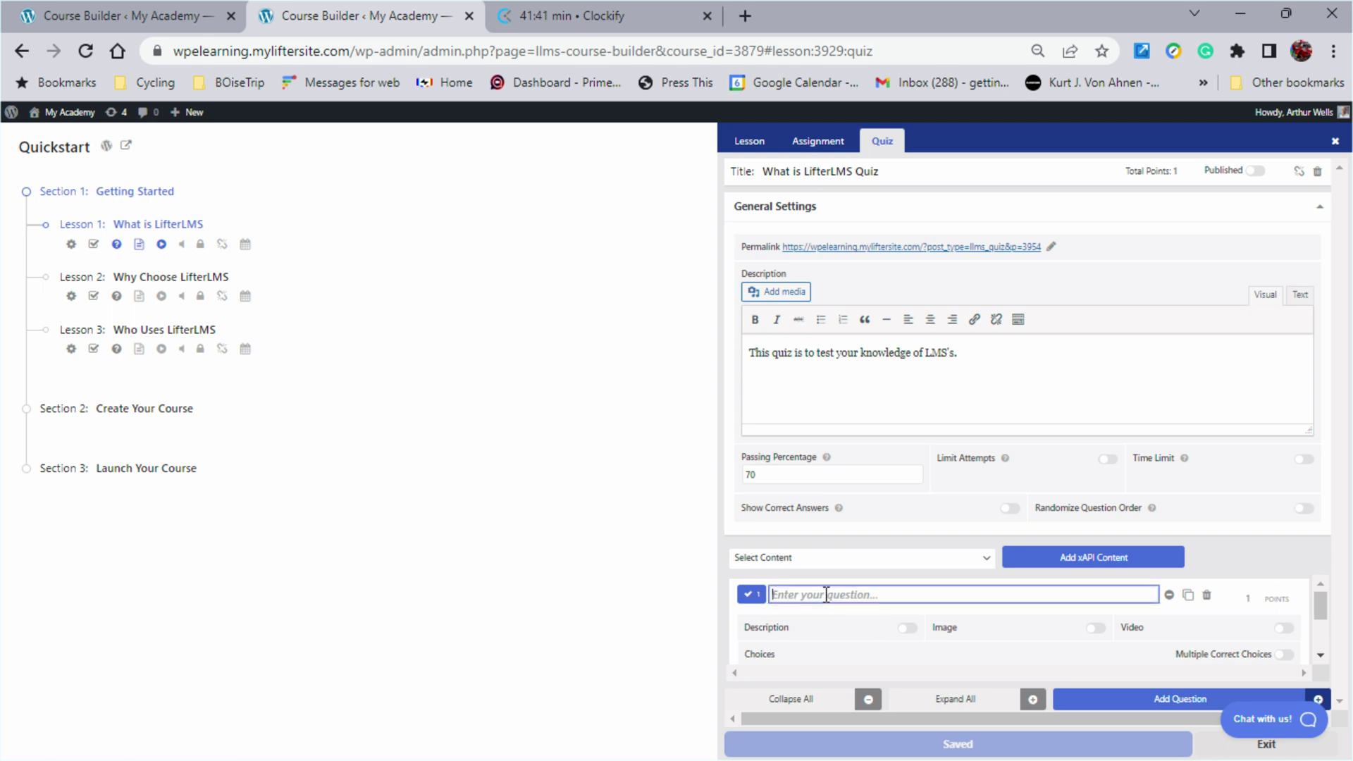
pyautogui.write('What is ')
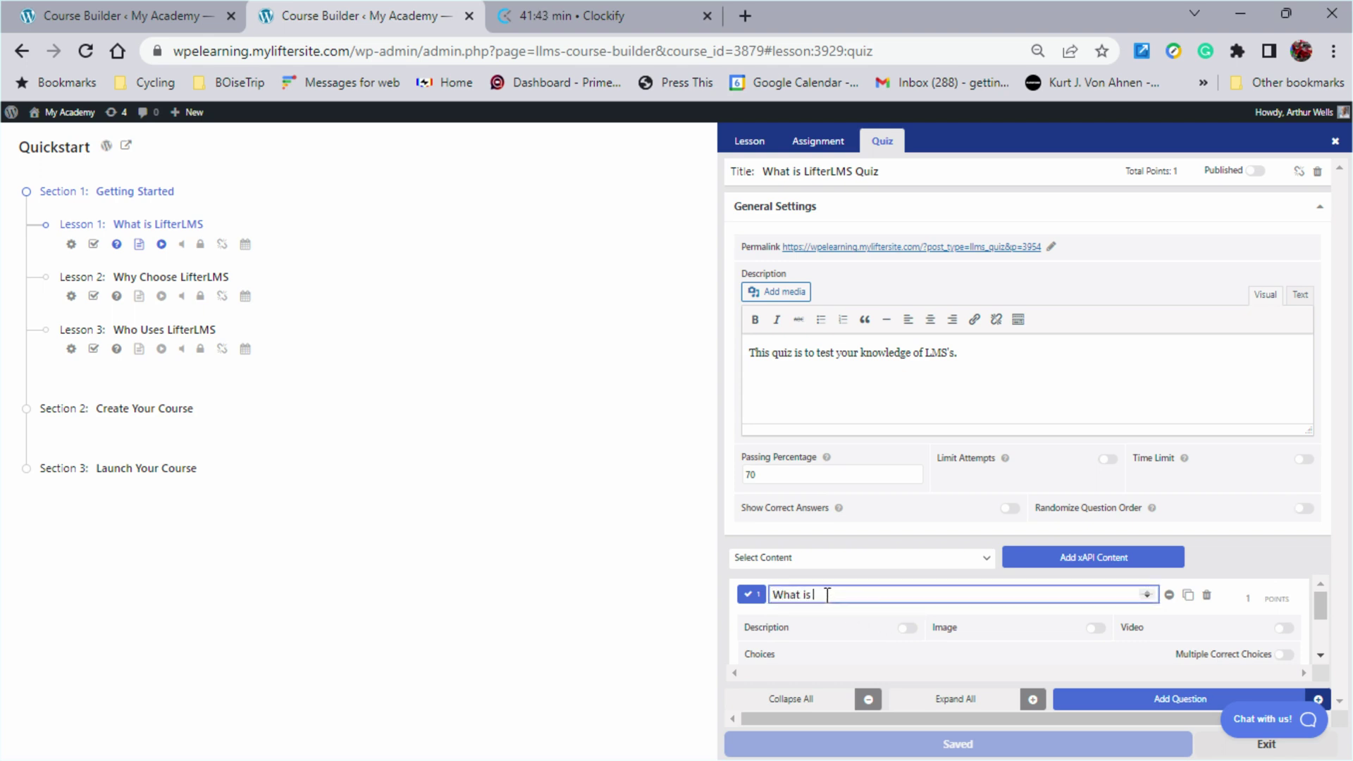
pyautogui.write('the best LMS?')
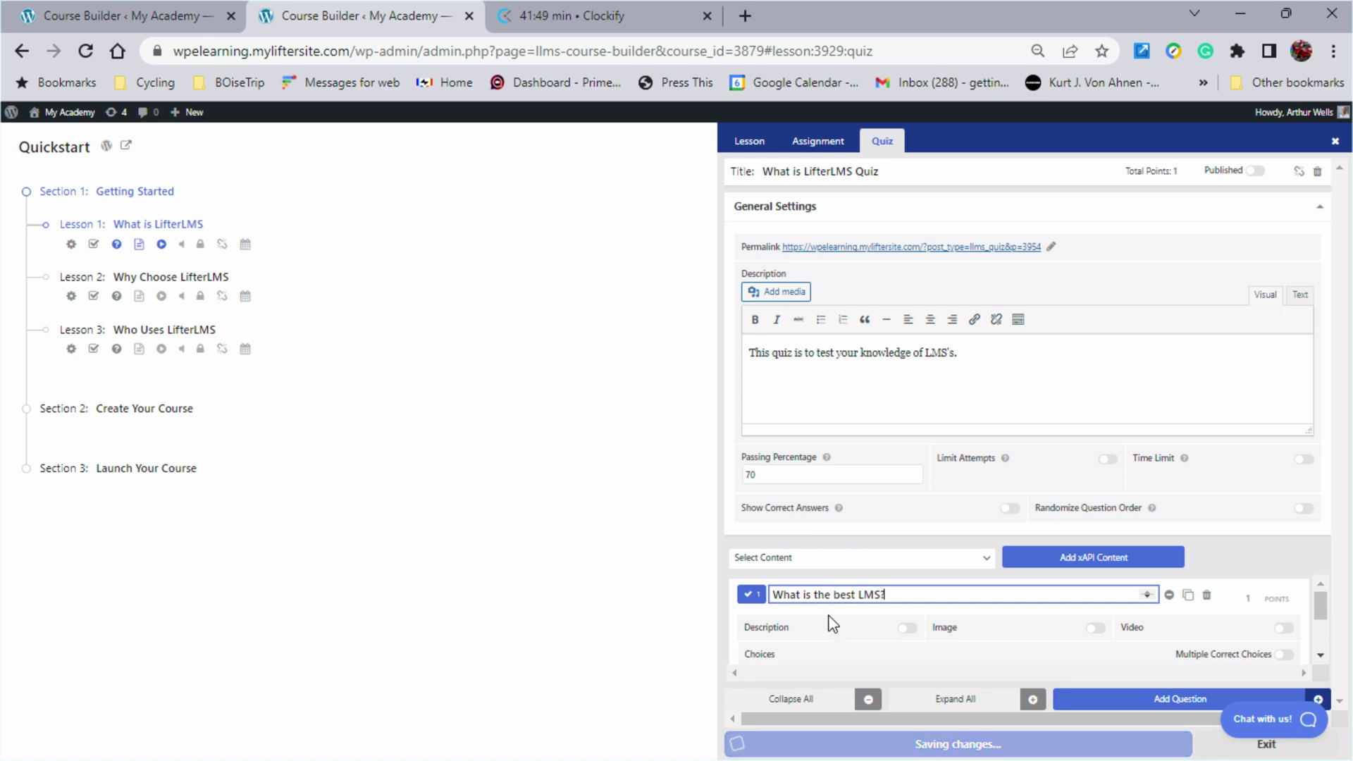
pyautogui.scroll(-2, 873, 634)
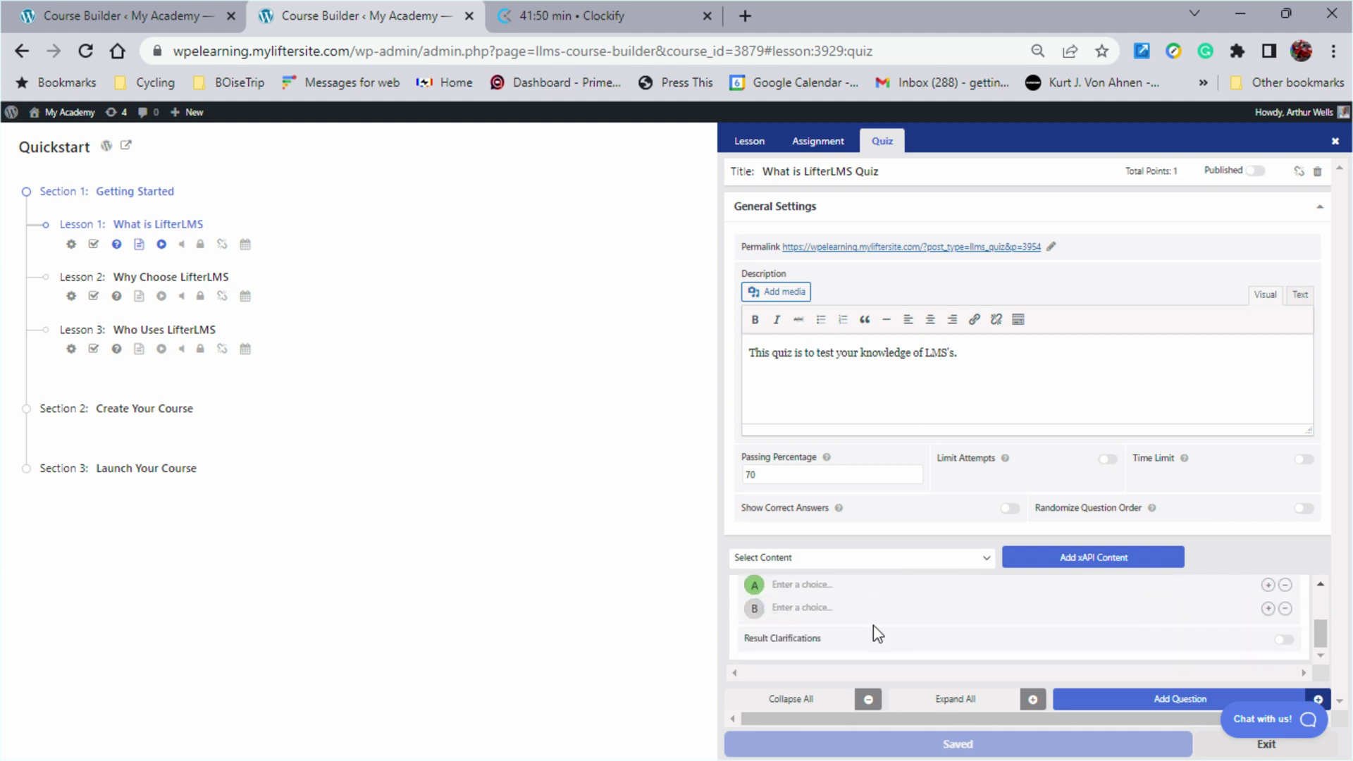
# Fill choice A with Moodle and choice B with Brand XYZ
pyautogui.click(786, 583)
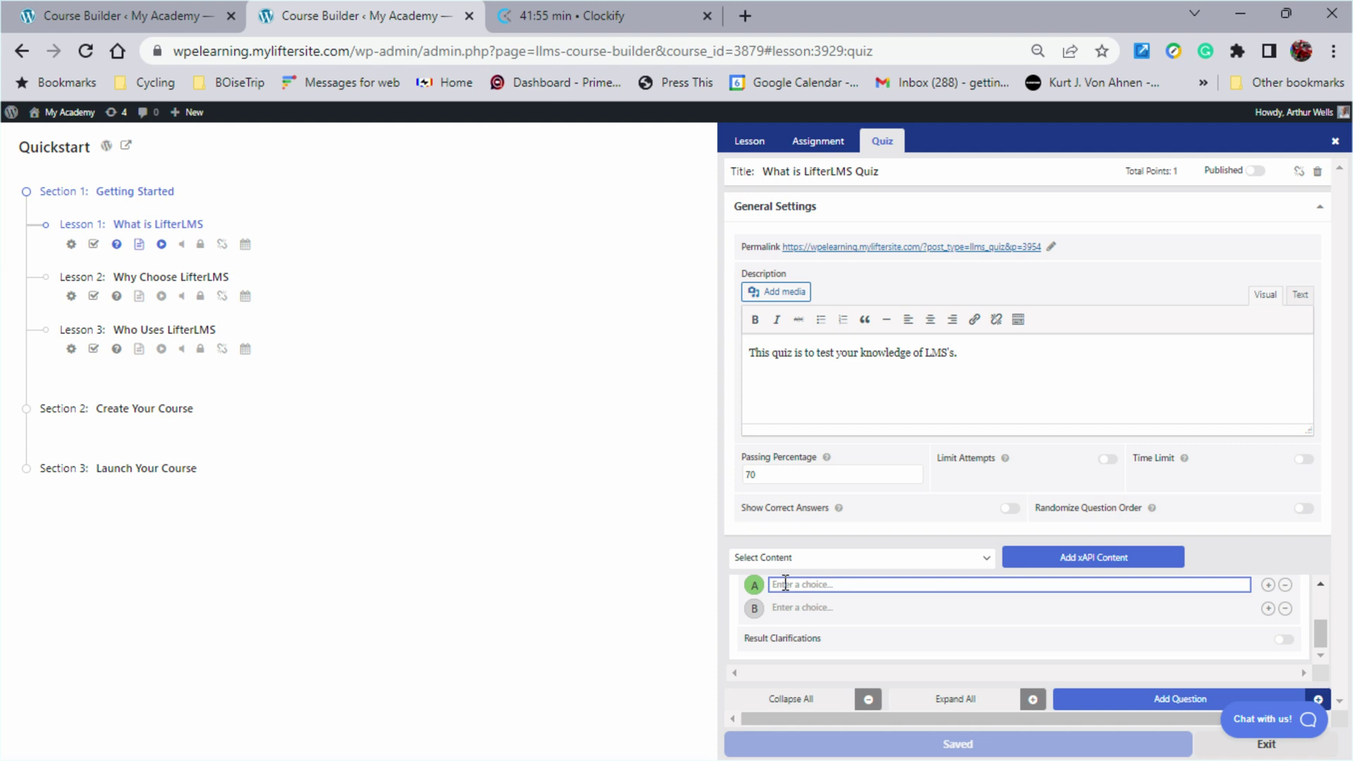
pyautogui.write('Moodle')
pyautogui.click(787, 607)
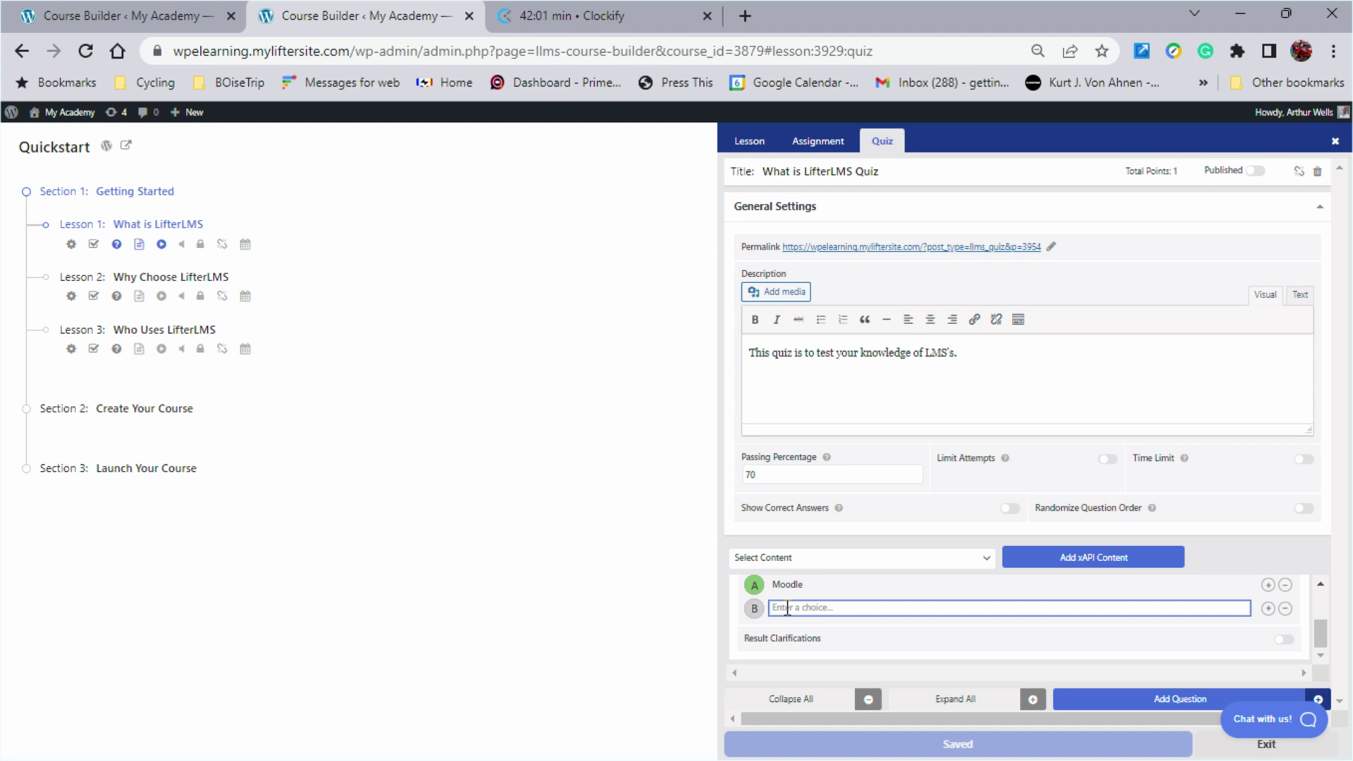
pyautogui.write('Brand XYZ')
pyautogui.click(1270, 614)
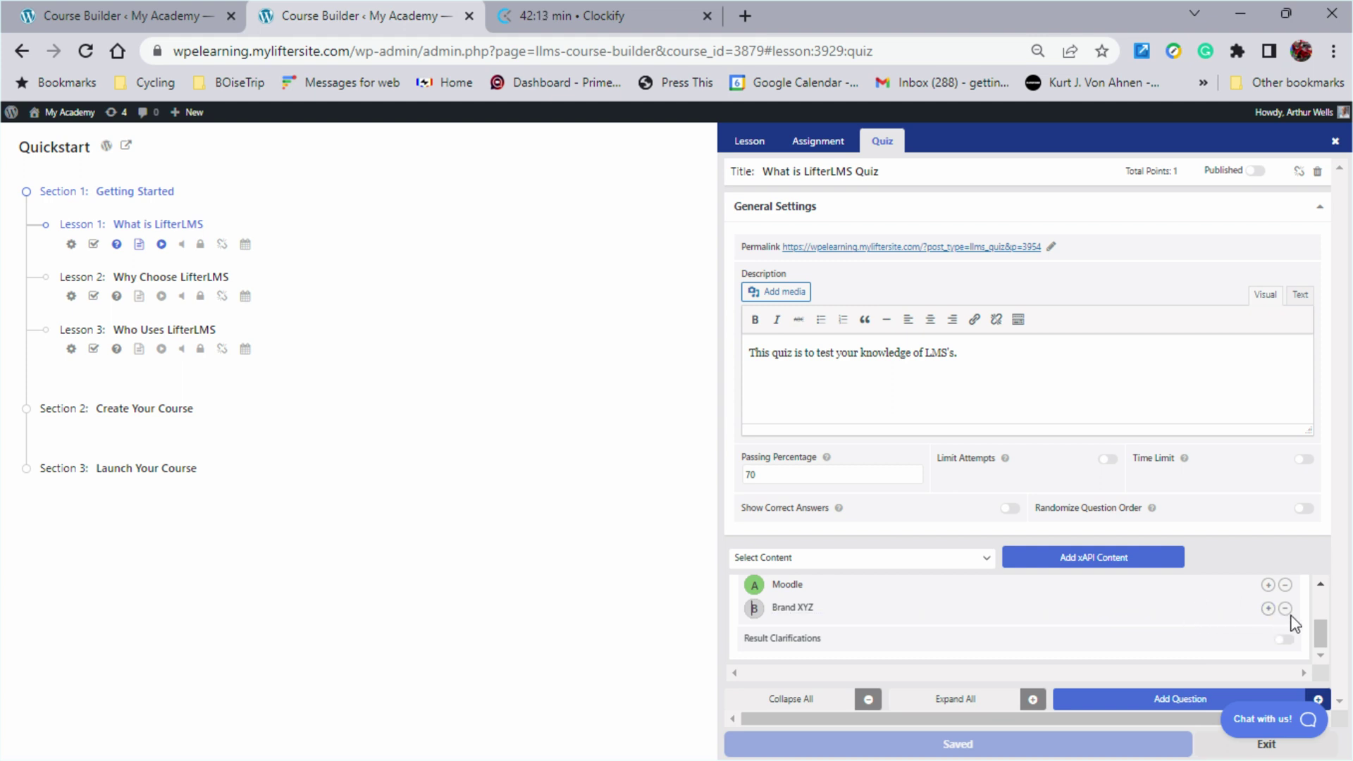
# Add two more choices and fill C with Joomla and D with LifterLMS
pyautogui.click(1269, 609)
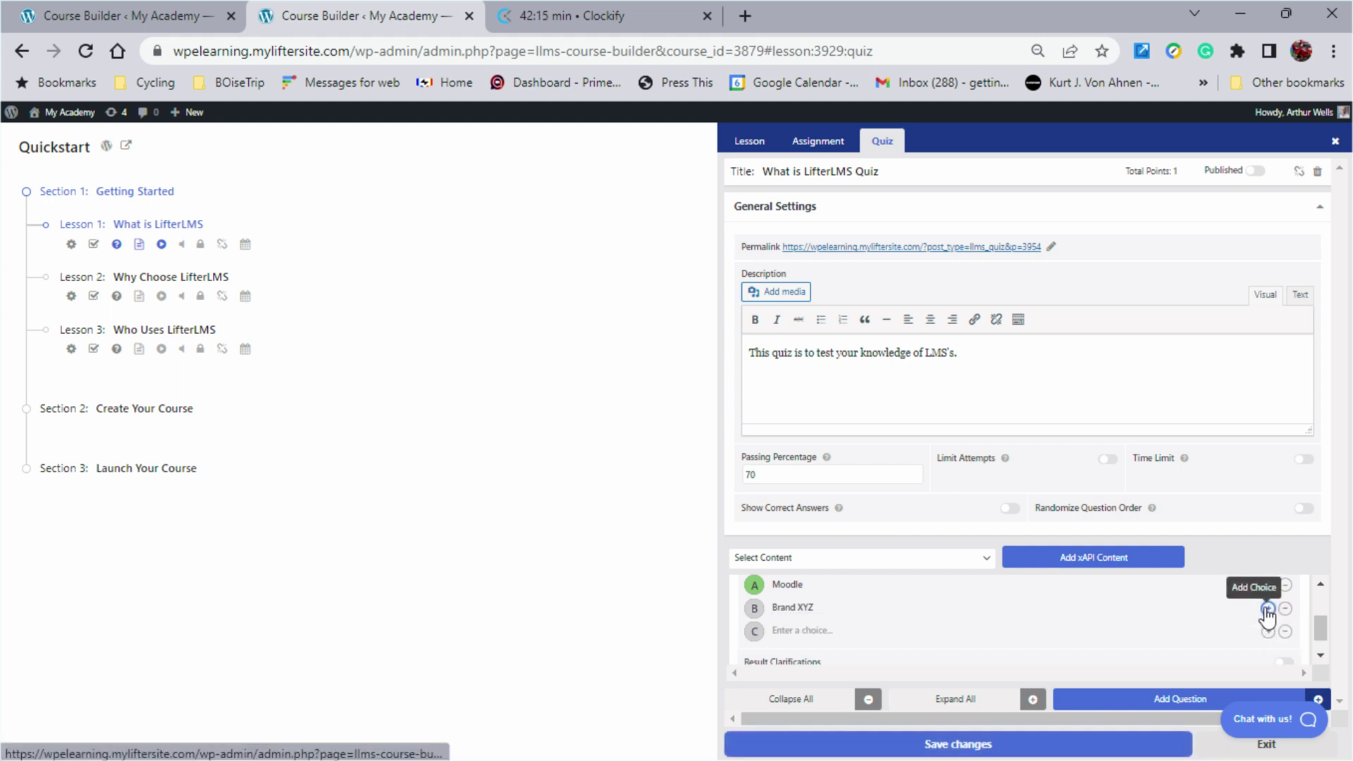
pyautogui.click(1268, 609)
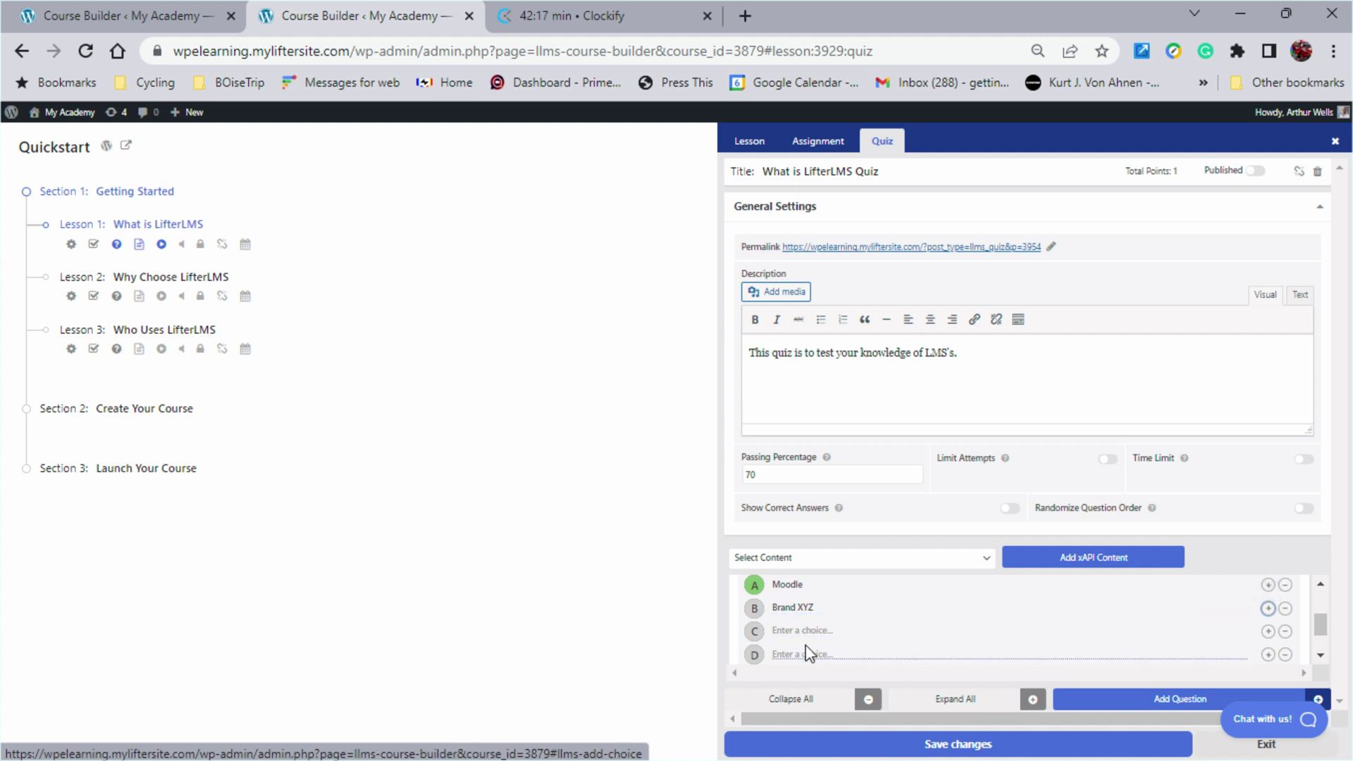
pyautogui.click(793, 630)
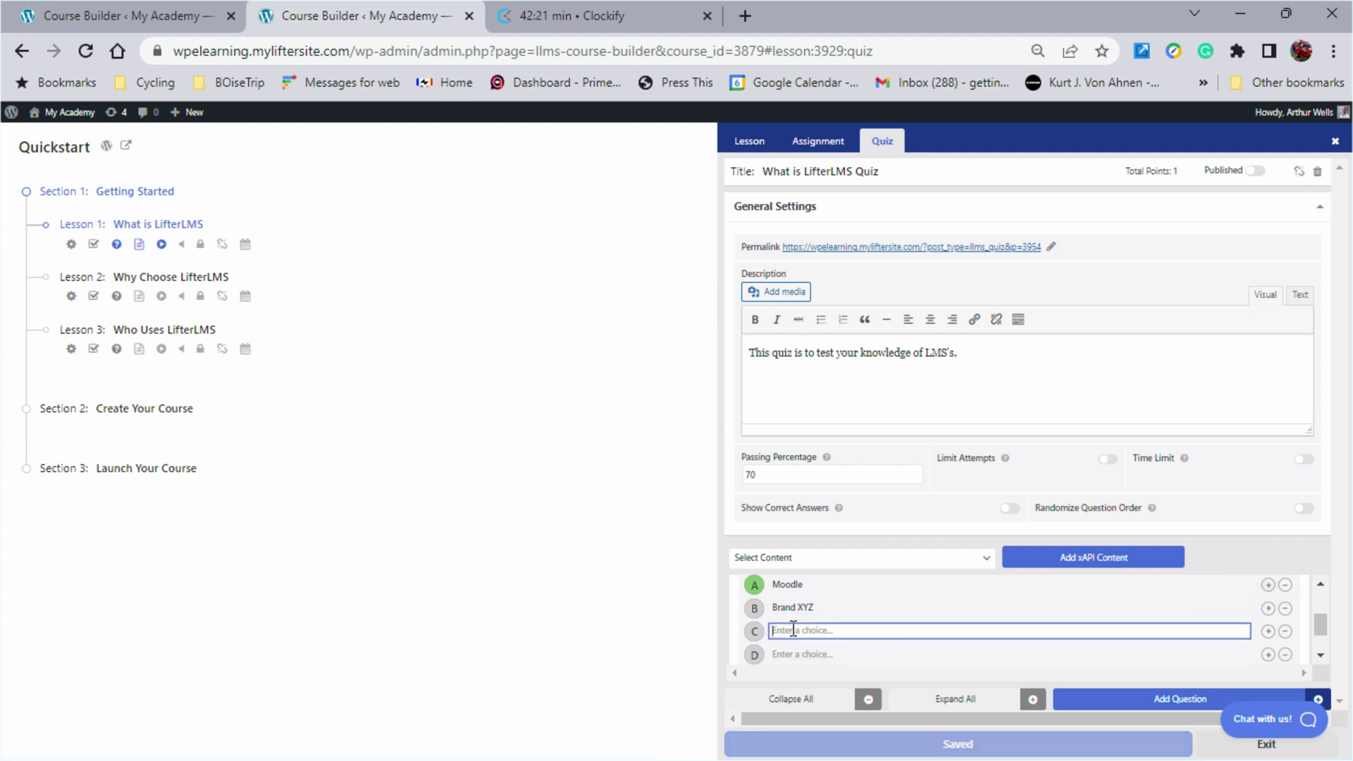
pyautogui.write('Joomla')
pyautogui.click(787, 655)
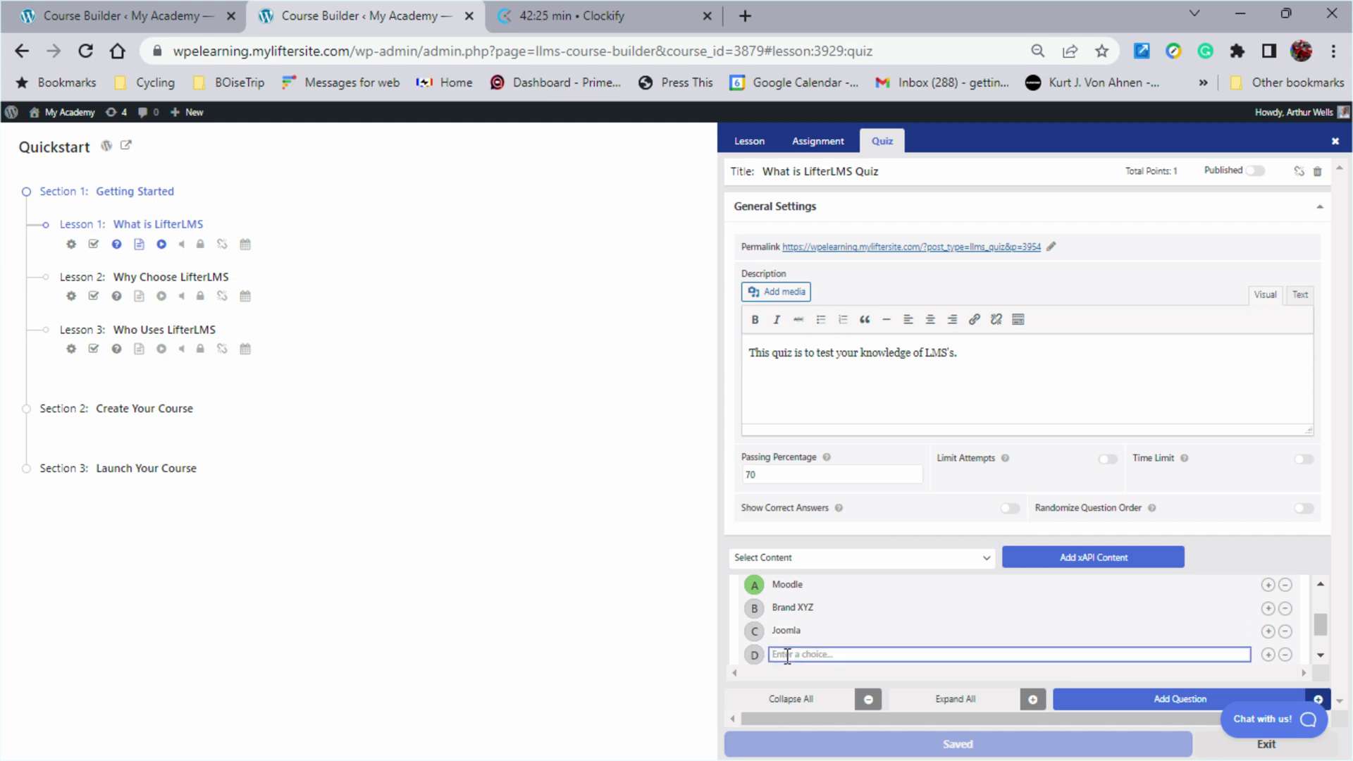
pyautogui.write('LifterLMS')
# Mark choice D, LifterLMS, as the correct answer and close the quiz editor
pyautogui.click(754, 655)
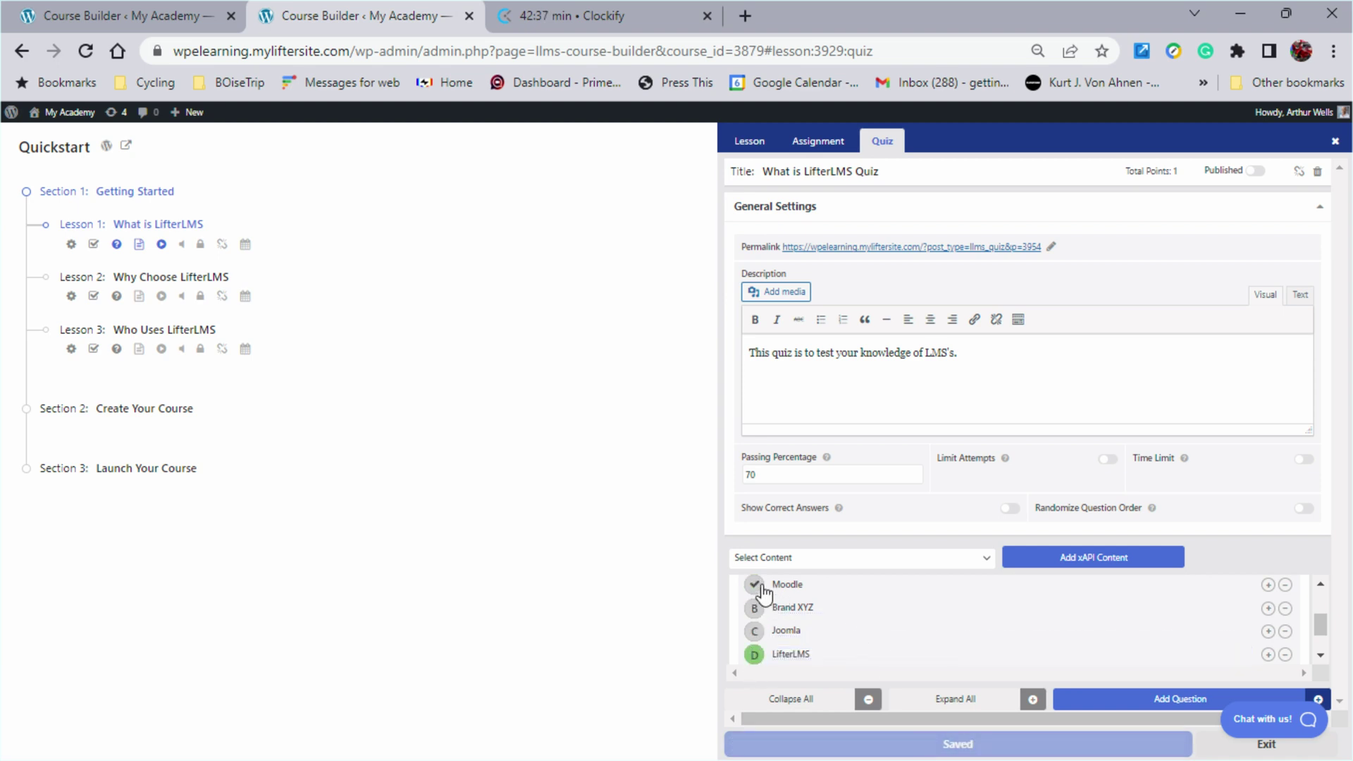
pyautogui.click(754, 631)
pyautogui.click(755, 656)
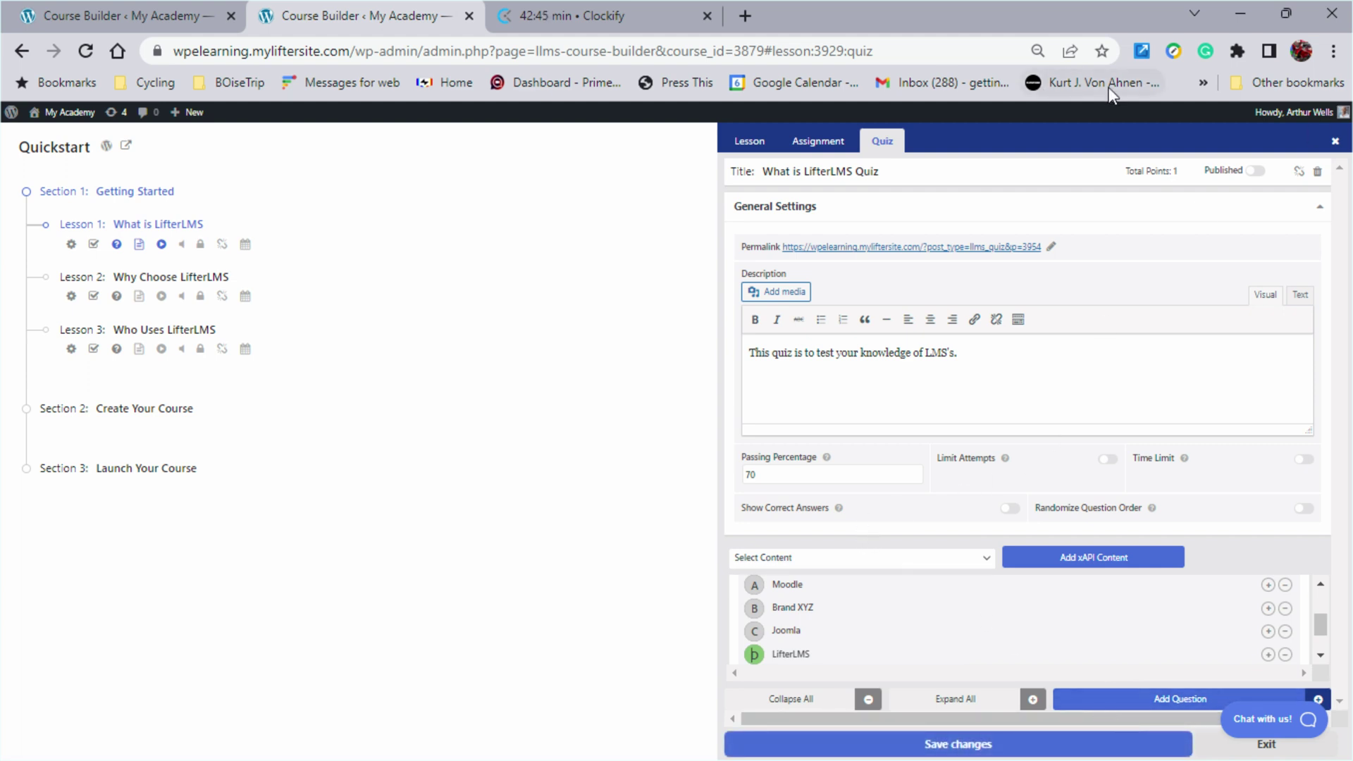
pyautogui.click(1335, 147)
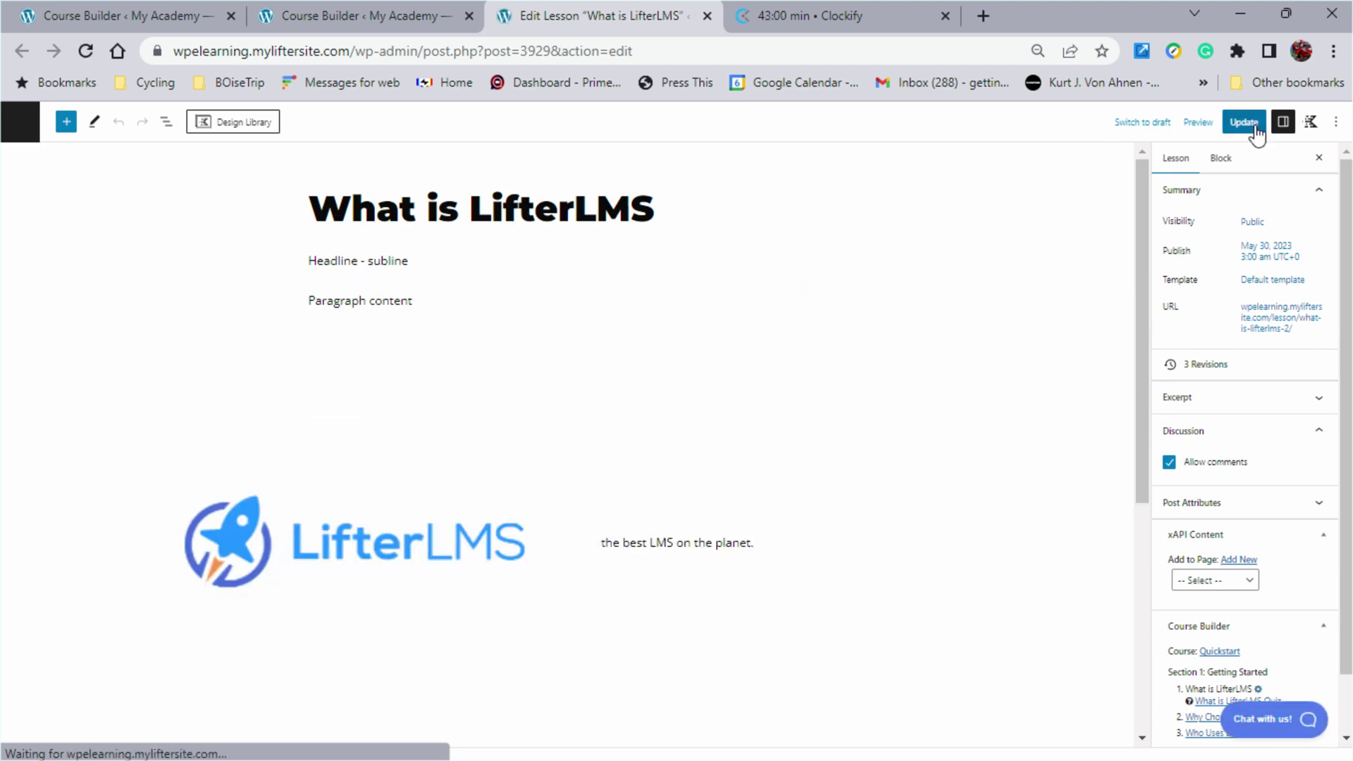
# Update the What is LifterLMS lesson and preview it in a new tab
pyautogui.click(1242, 121)
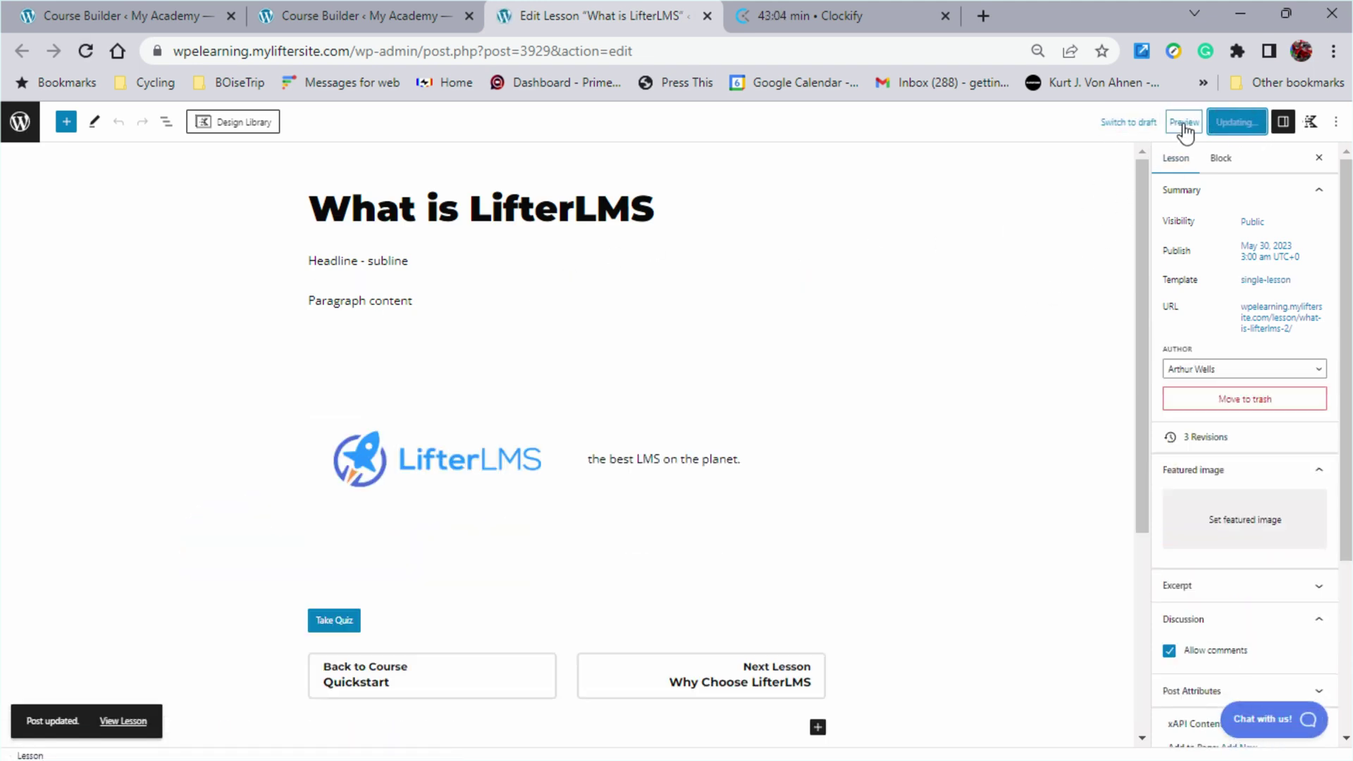
pyautogui.click(1185, 124)
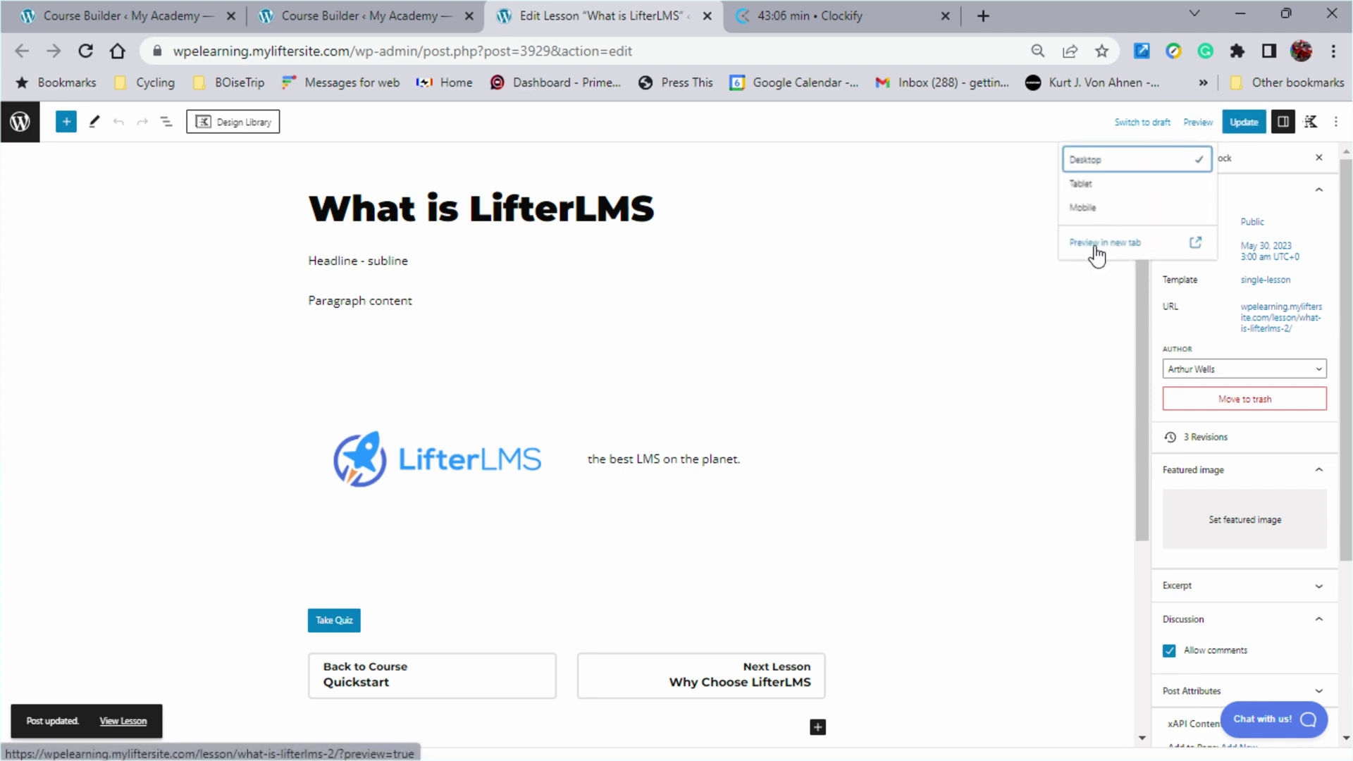
pyautogui.click(1097, 254)
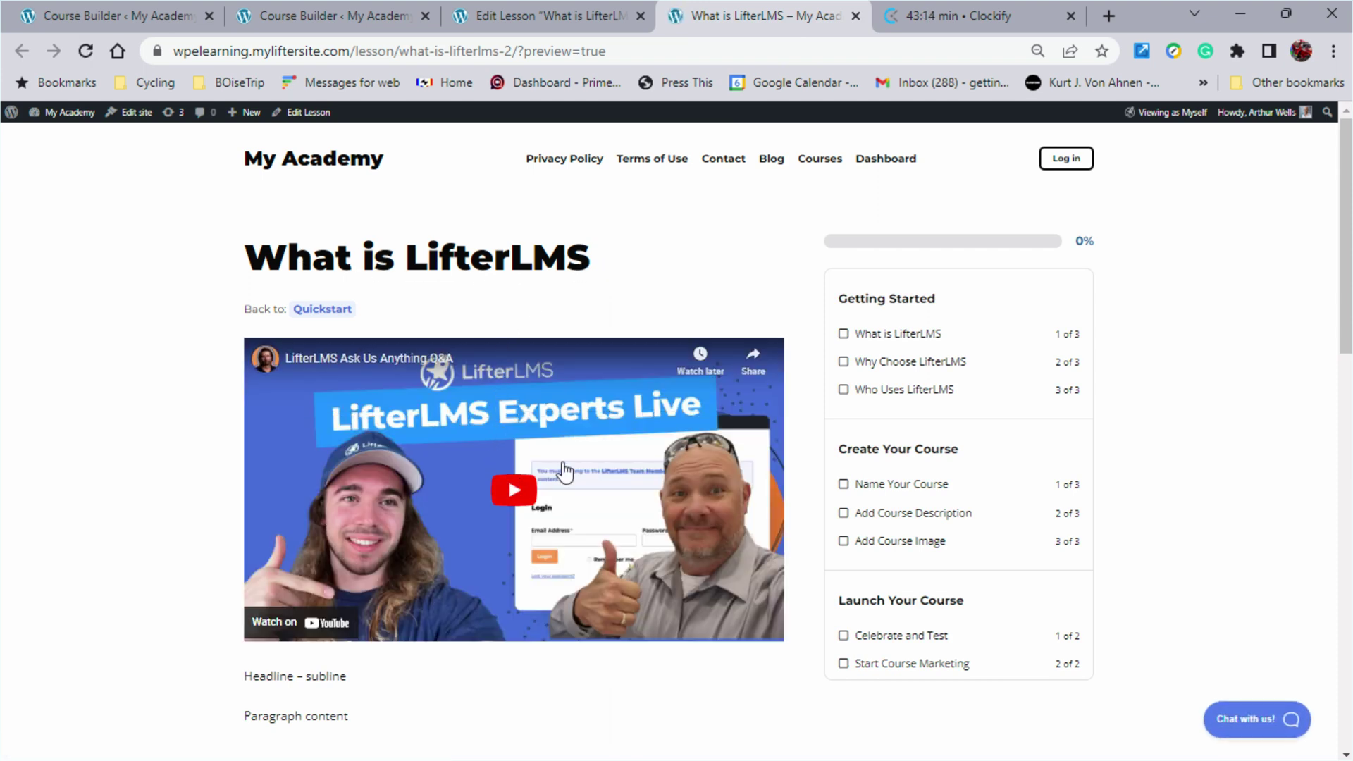
# Scroll down the lesson preview and open its quiz with Take Quiz
pyautogui.scroll(-1, 537, 447)
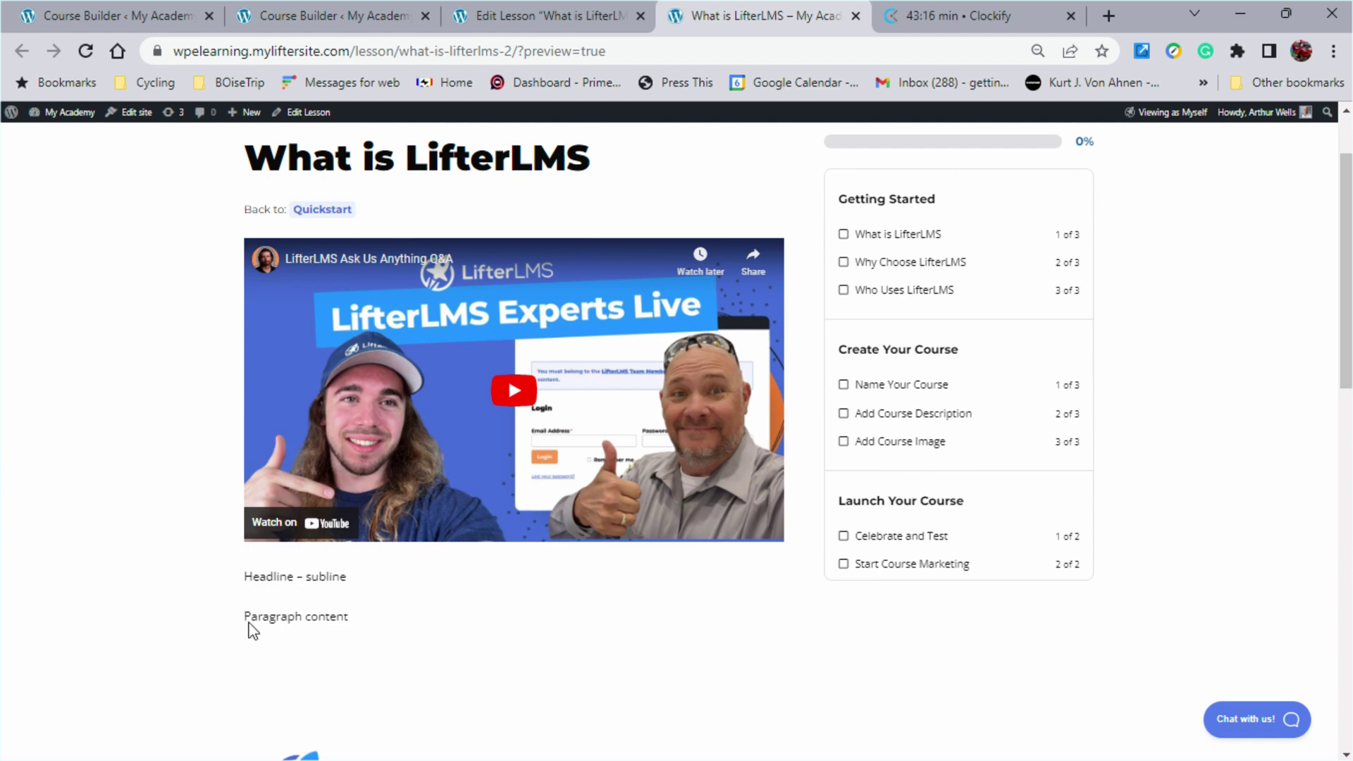
pyautogui.scroll(-4, 341, 628)
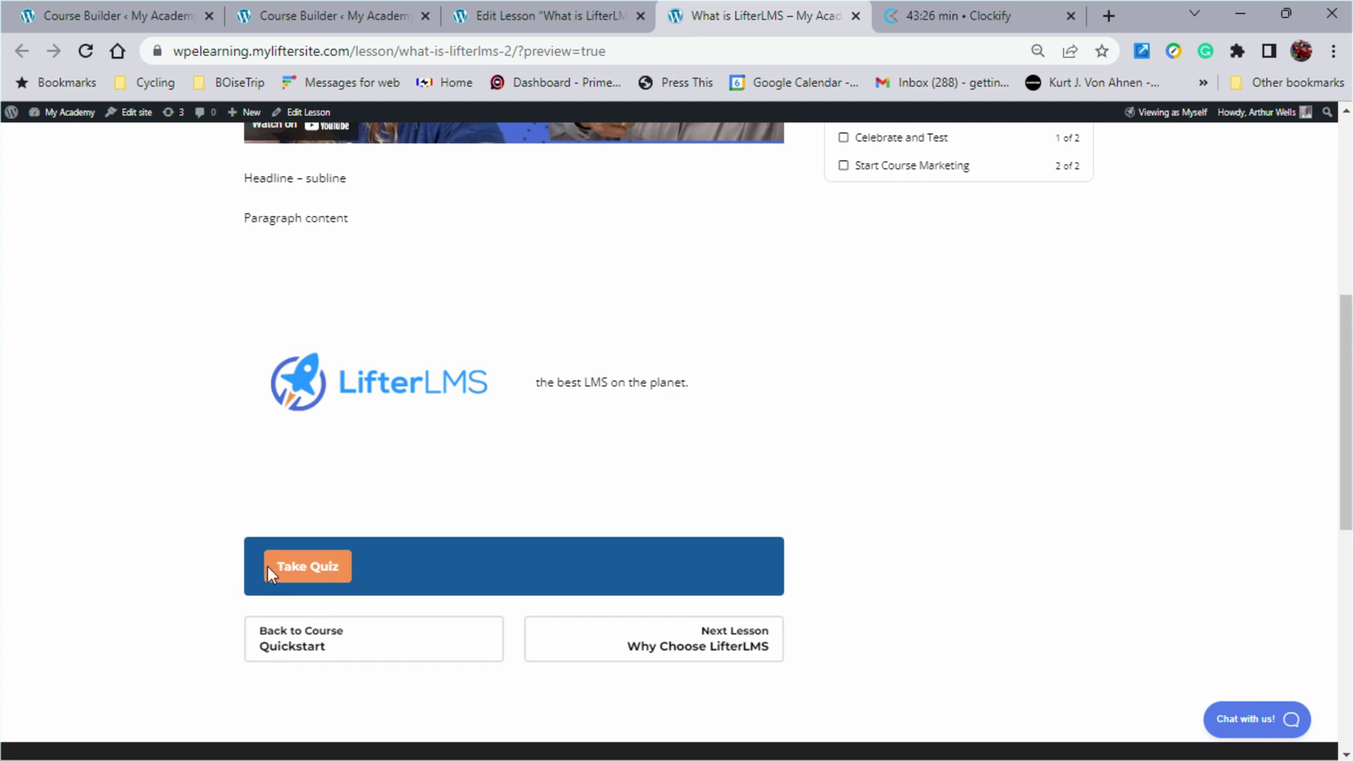
pyautogui.click(317, 576)
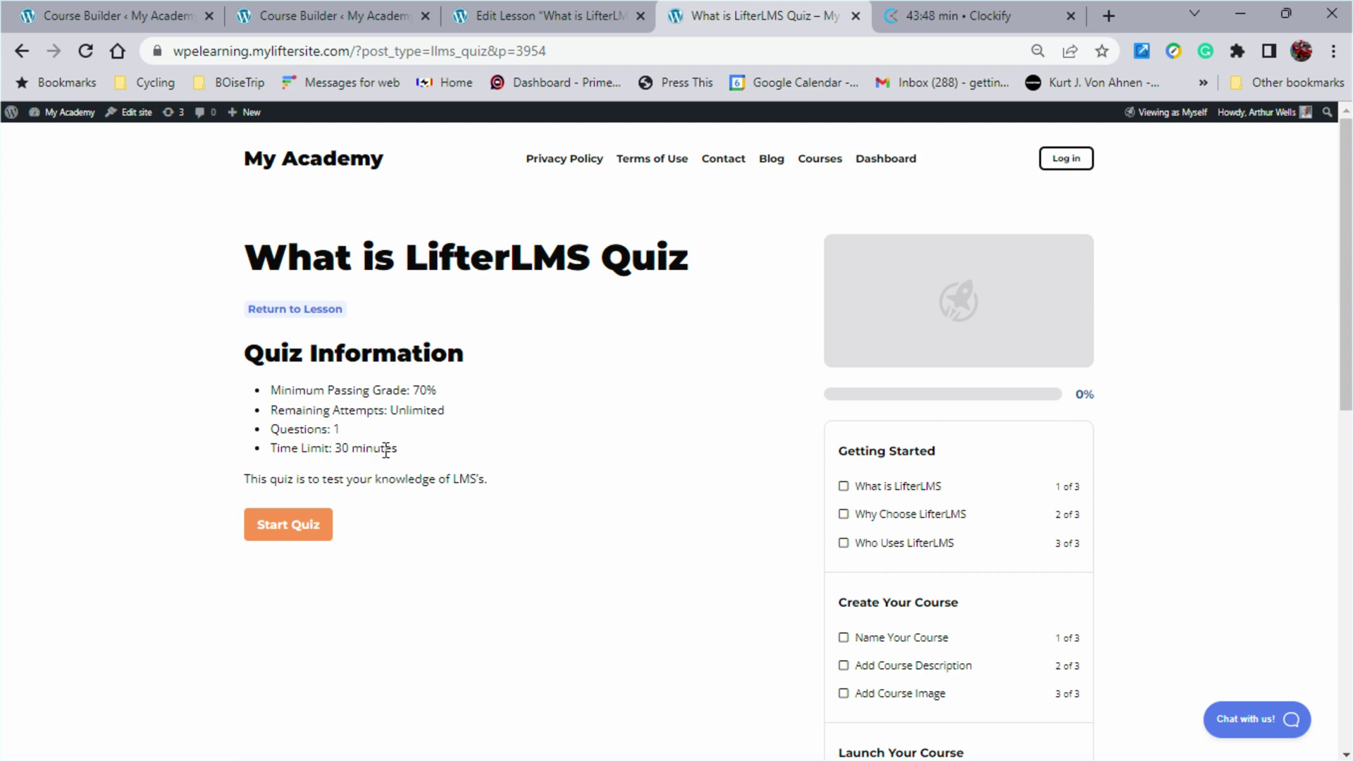
# Start the quiz, answer Moodle, and submit it for a 0% fail result
pyautogui.click(294, 530)
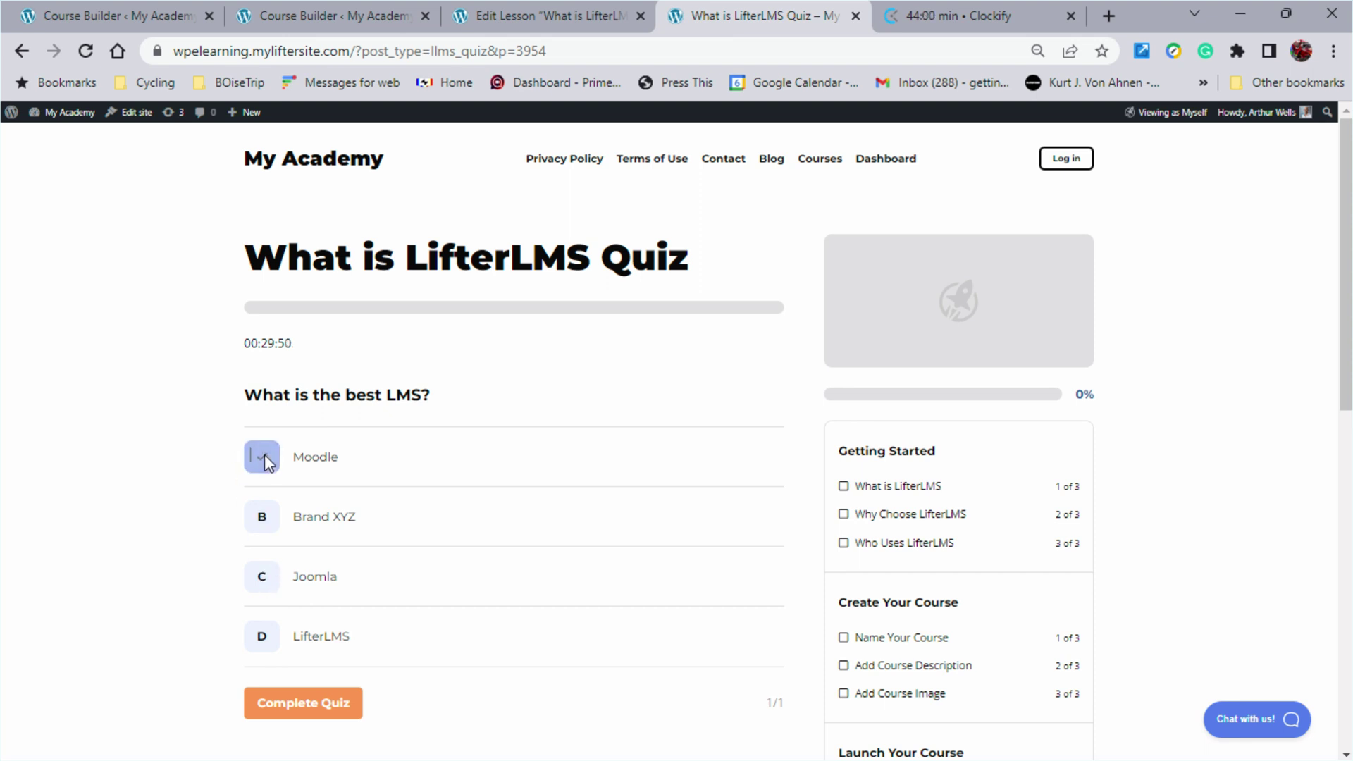
pyautogui.click(308, 707)
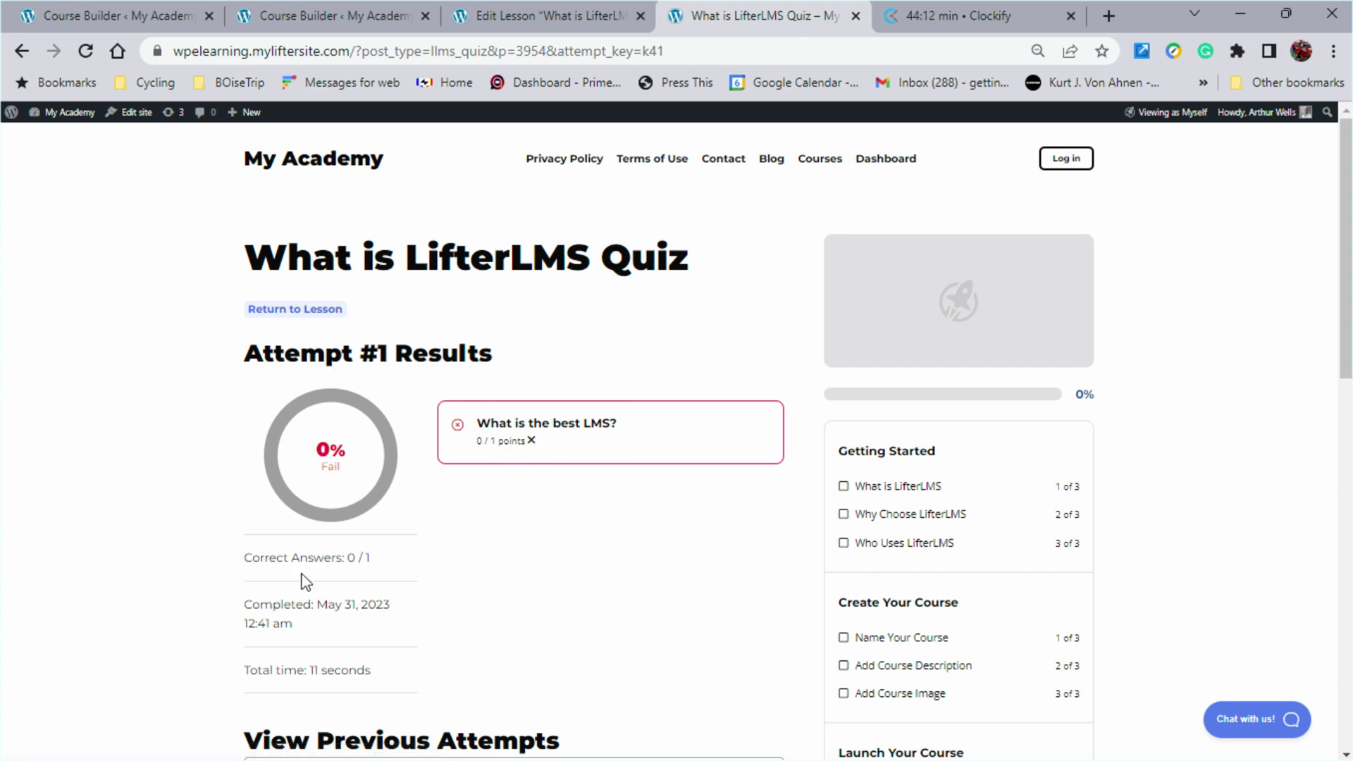
# Check the list of previous quiz attempts without selecting any of them
pyautogui.scroll(-3, 286, 653)
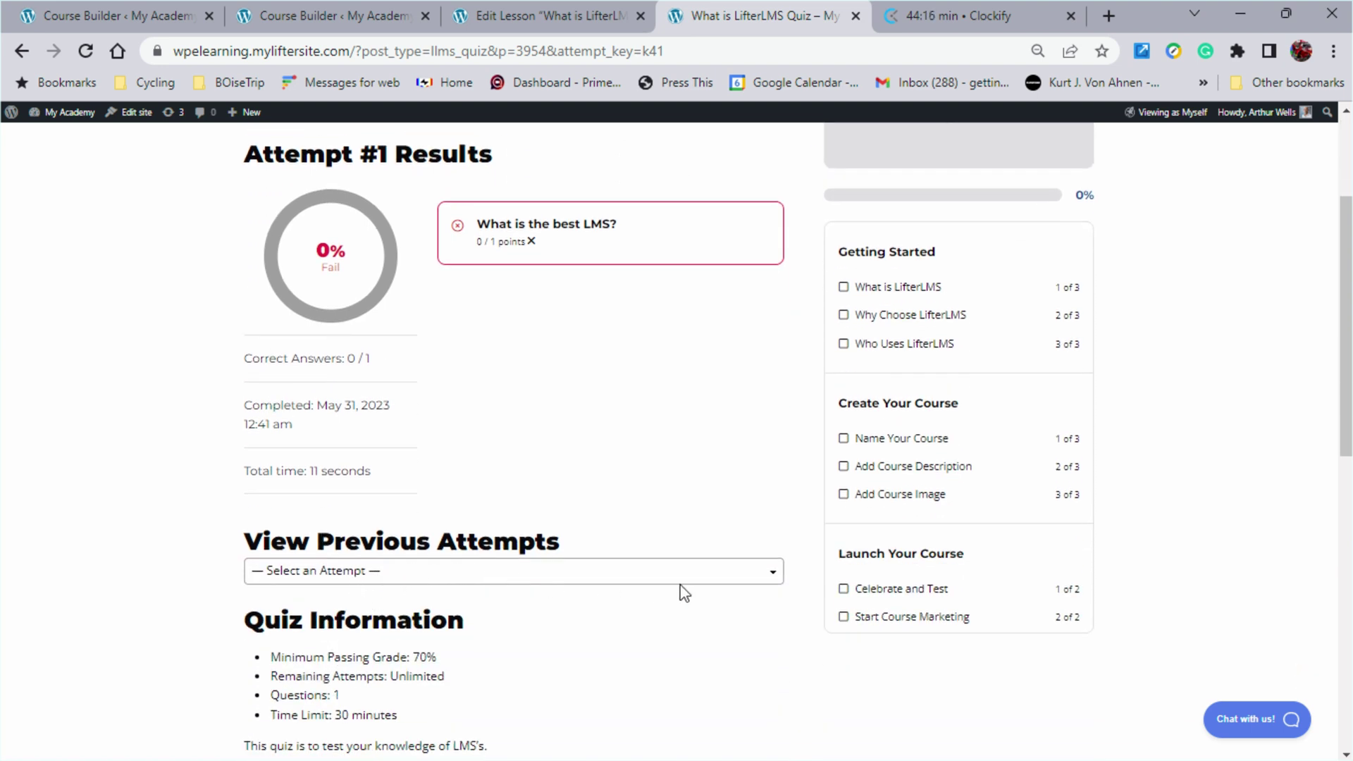
pyautogui.click(770, 577)
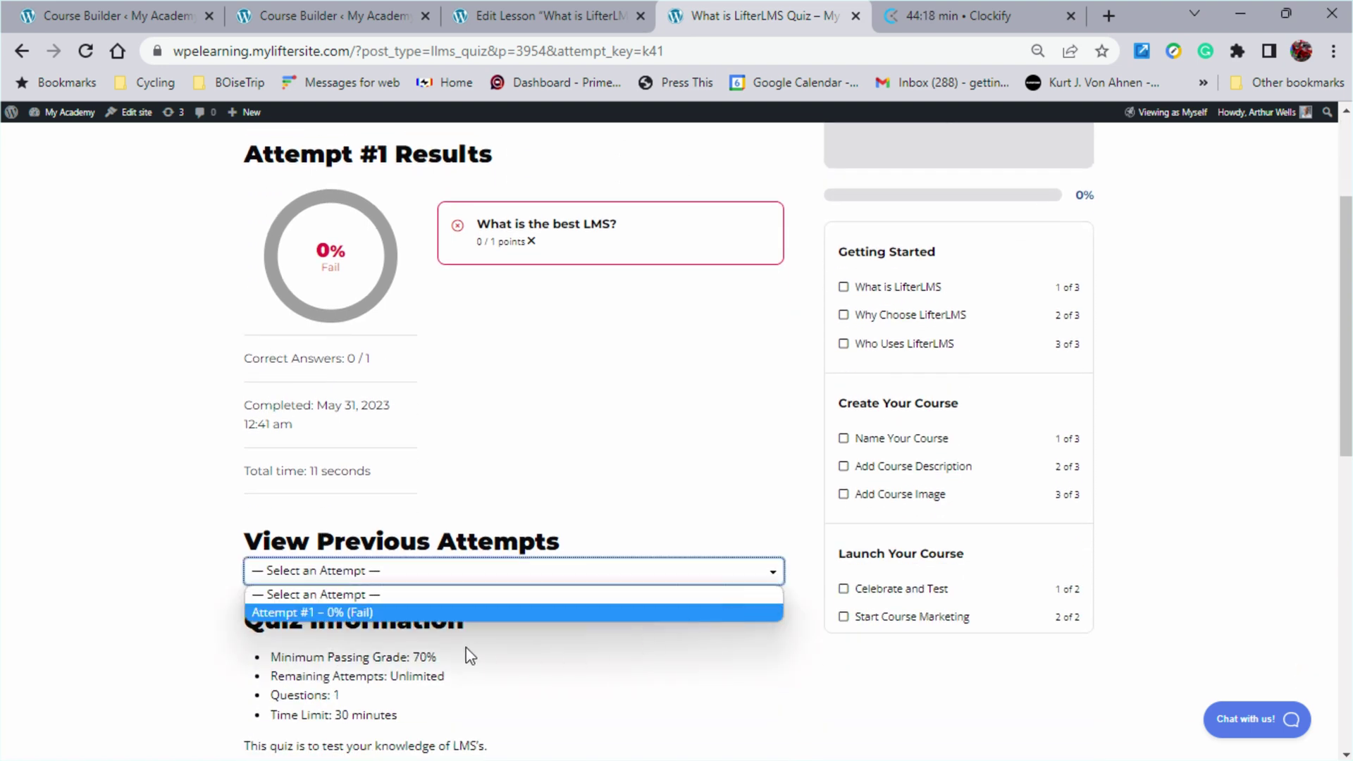
pyautogui.click(776, 576)
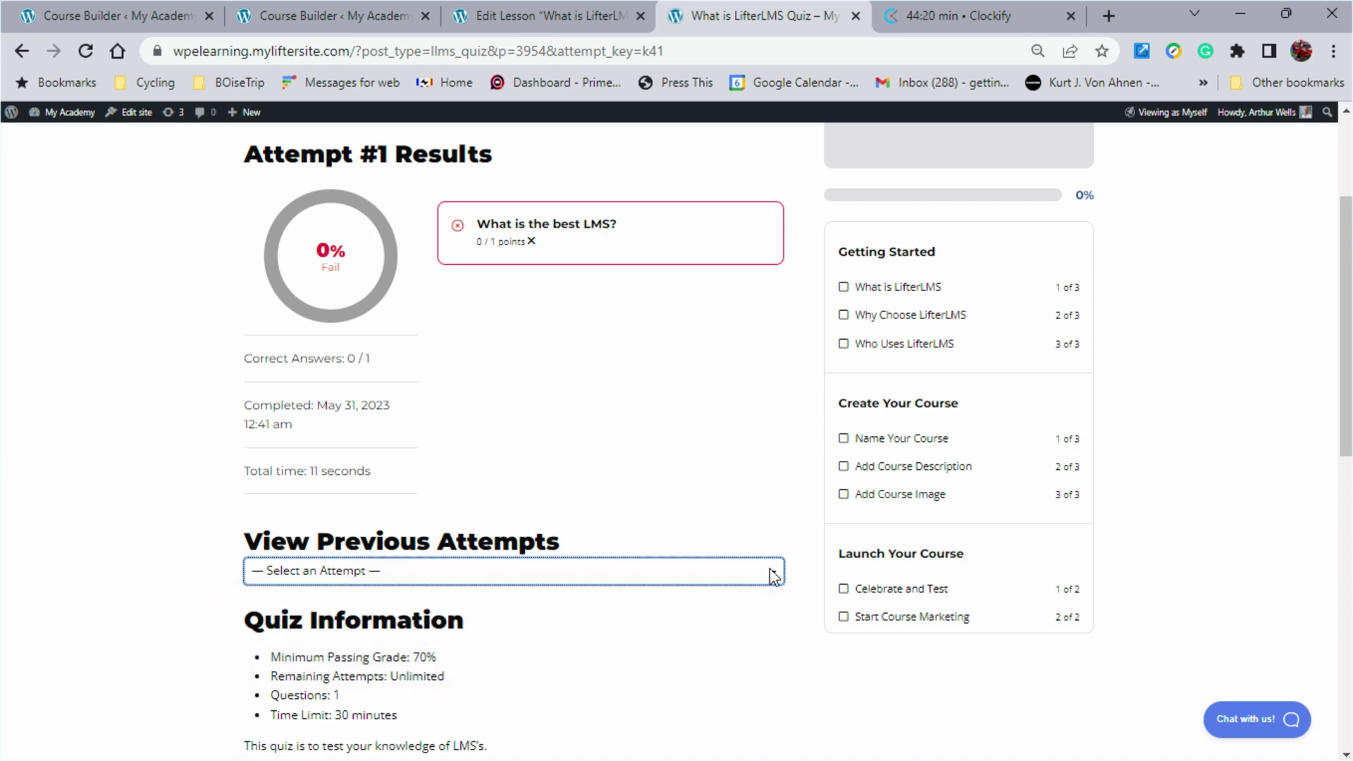
# Retake the quiz, answer LifterLMS, and submit it for a 100% pass
pyautogui.scroll(-4, 648, 657)
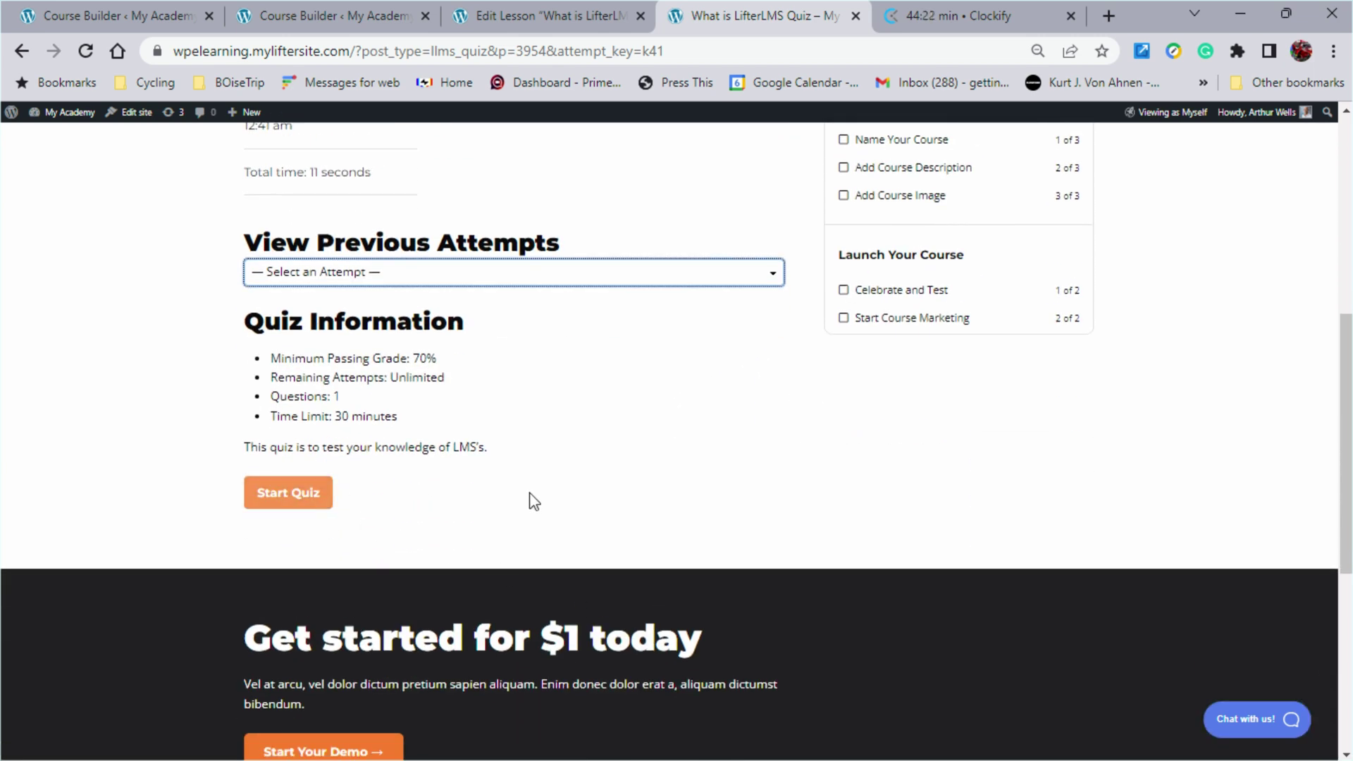
pyautogui.click(296, 501)
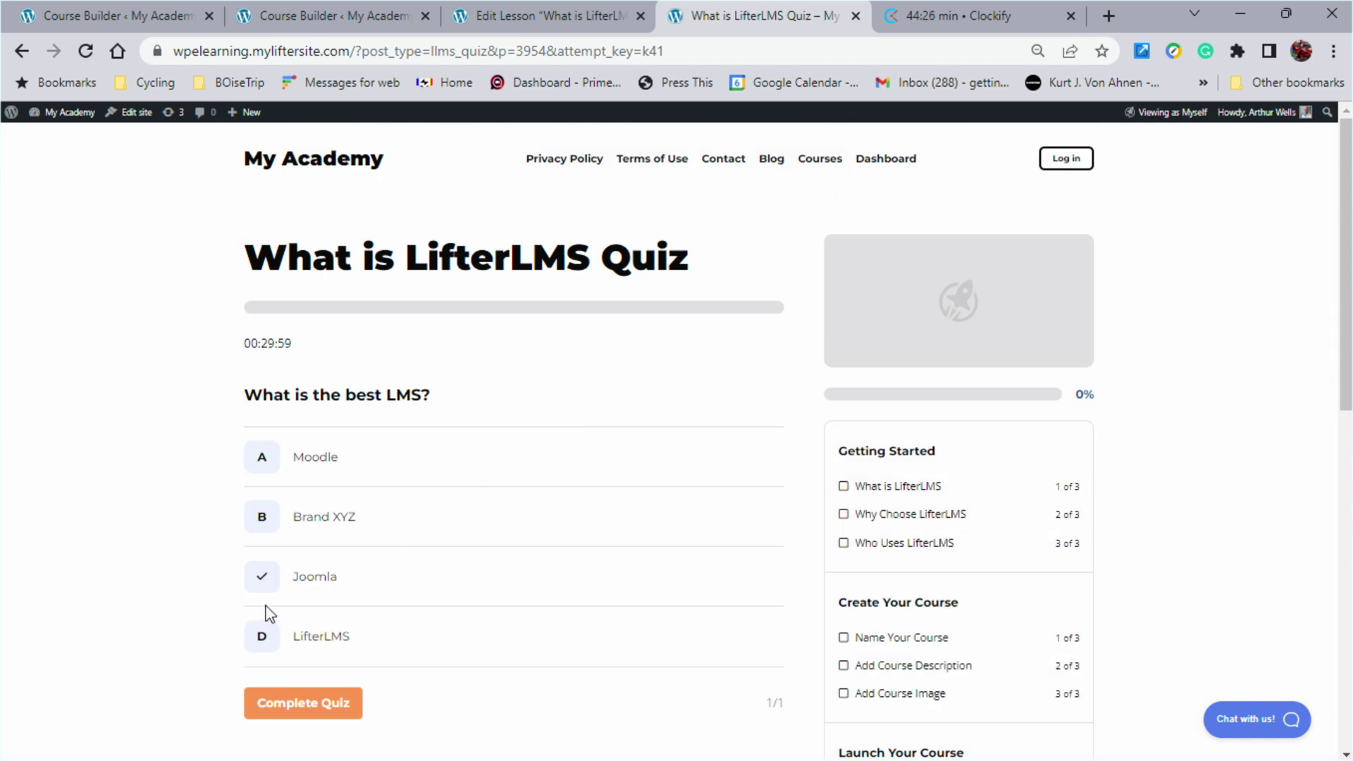
pyautogui.click(262, 638)
pyautogui.click(303, 708)
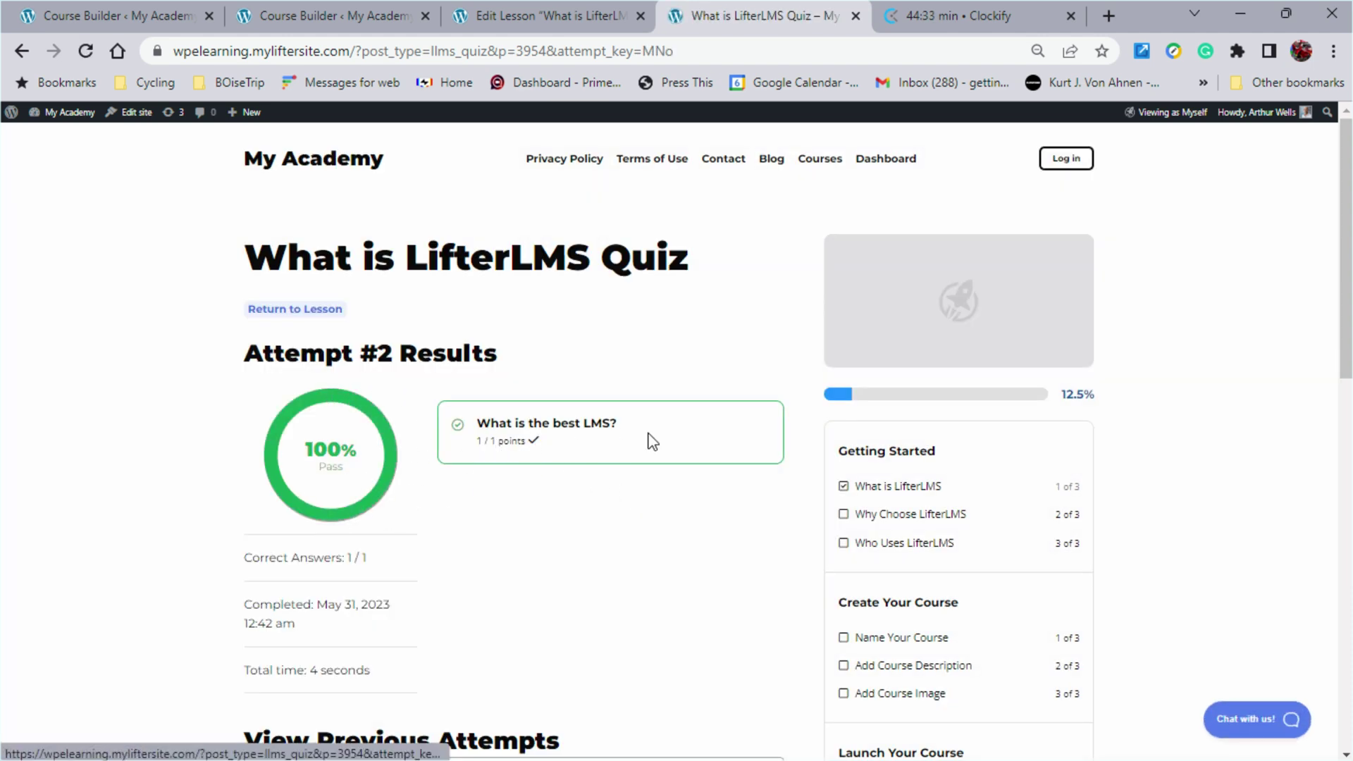
# Continue from the quiz results to the next lesson, Why Choose LifterLMS
pyautogui.scroll(-1, 623, 529)
pyautogui.scroll(-7, 623, 529)
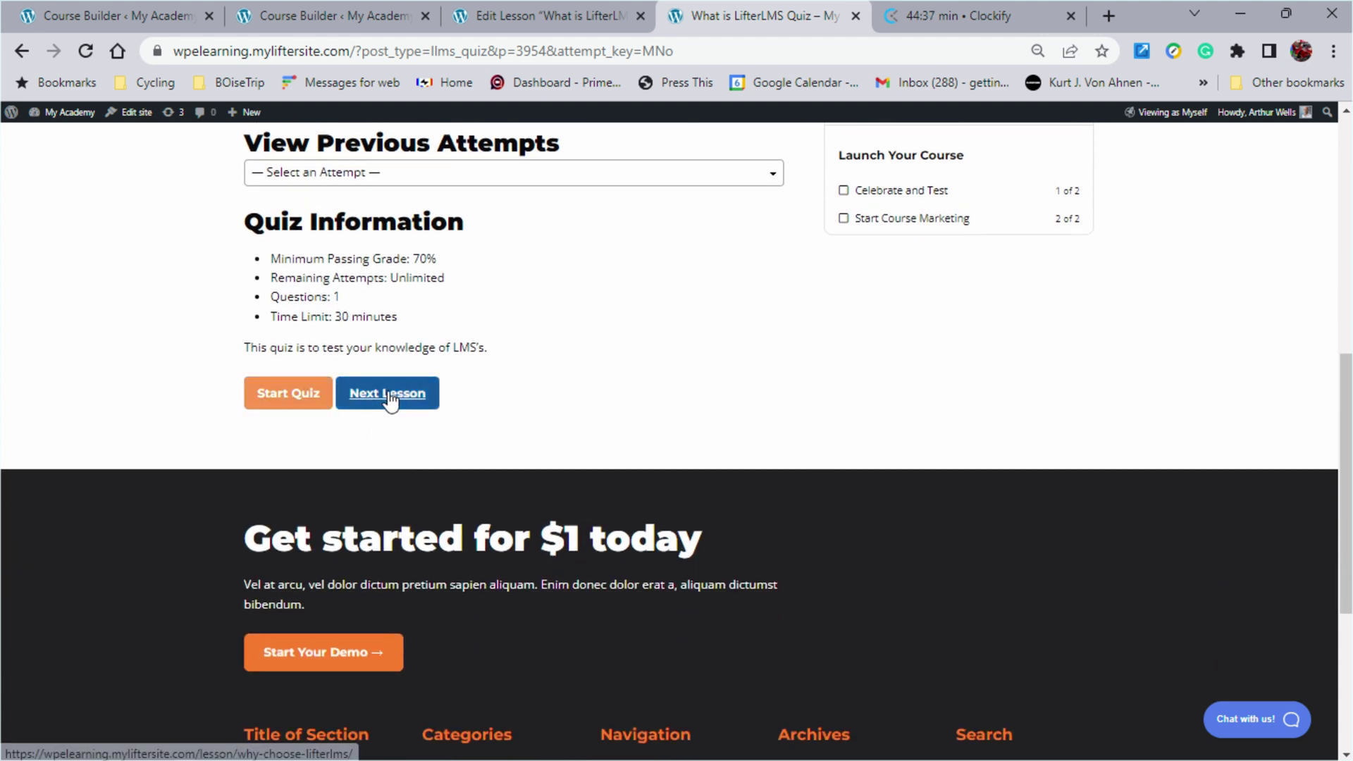
pyautogui.click(390, 400)
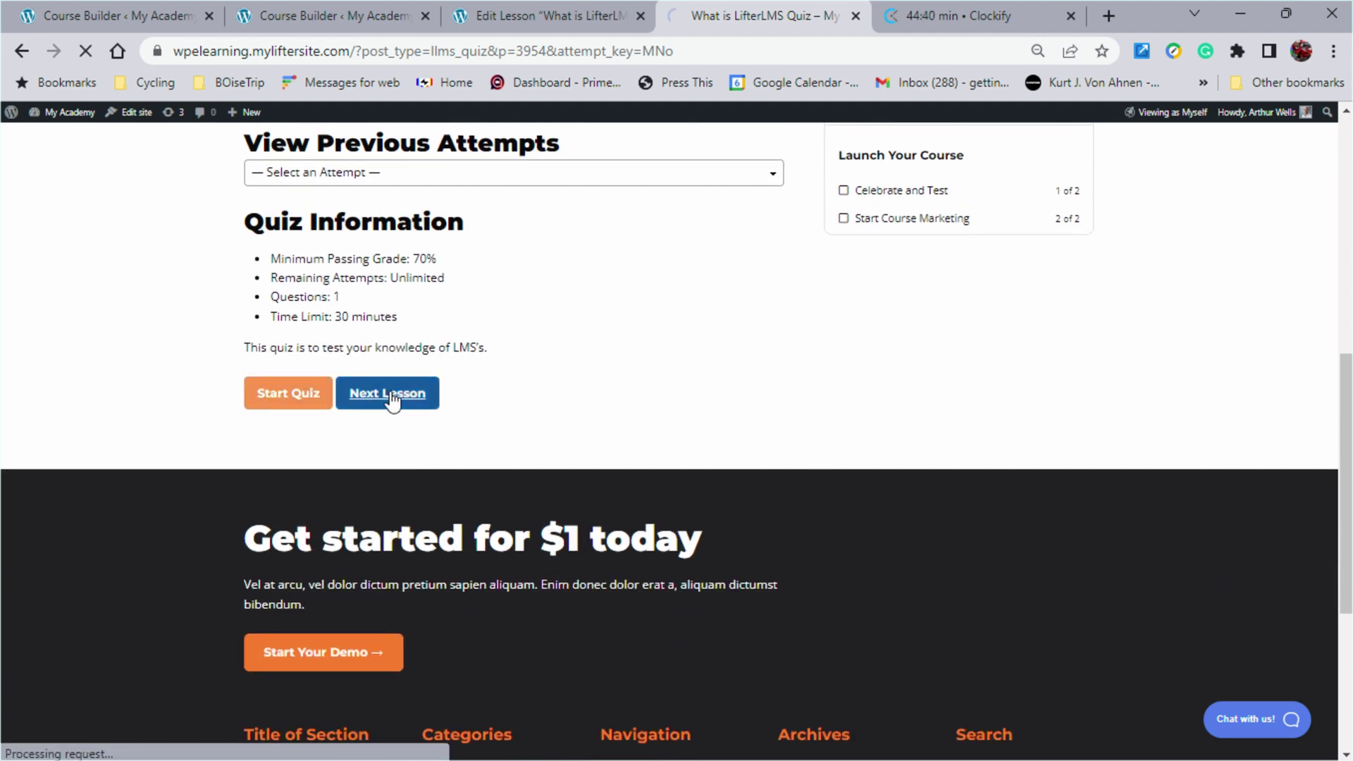